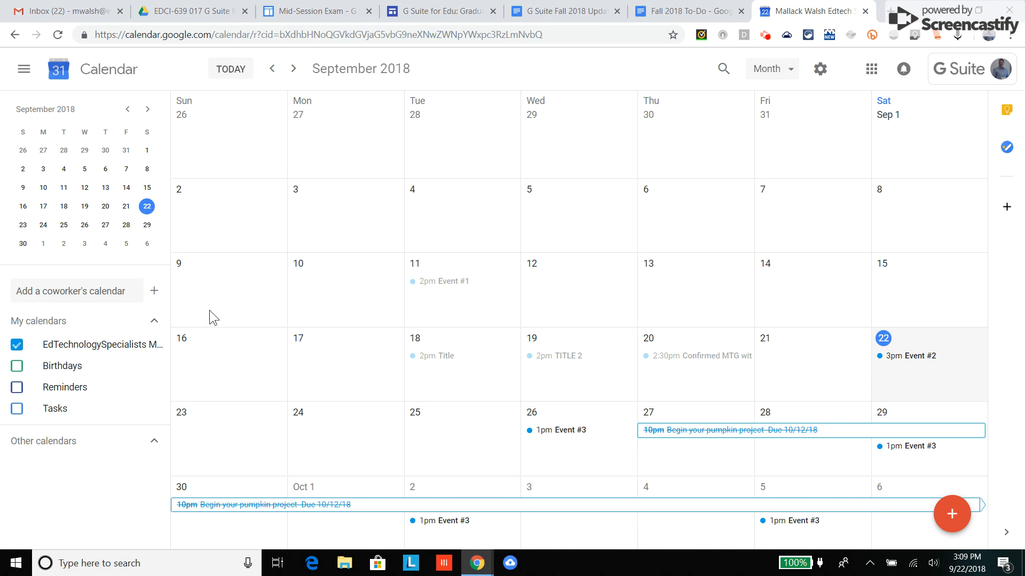
- Create a new calendar named "Varsity Baseball" with the description "Bla" and return to the month view
left_click(154, 292)
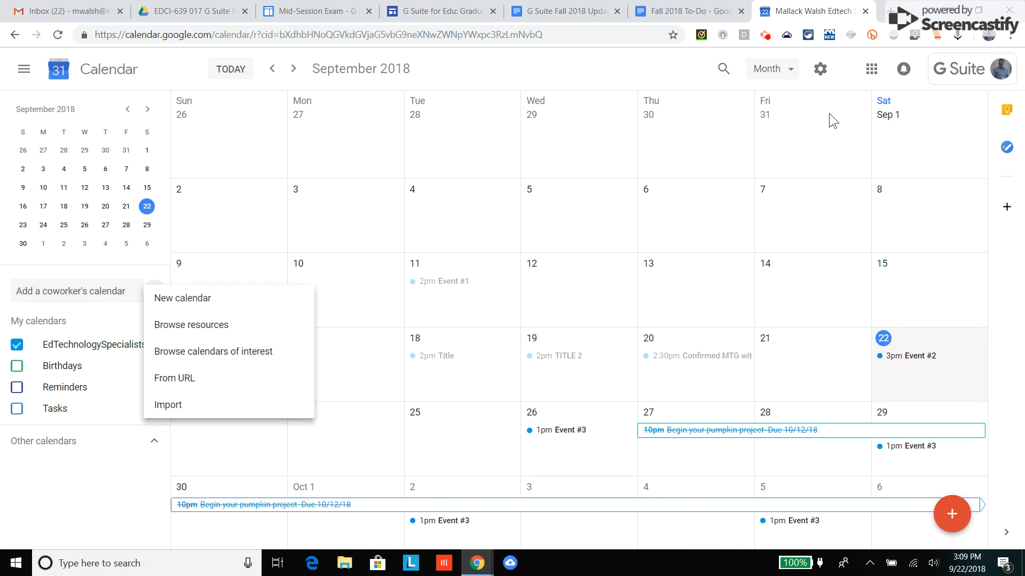
left_click(824, 71)
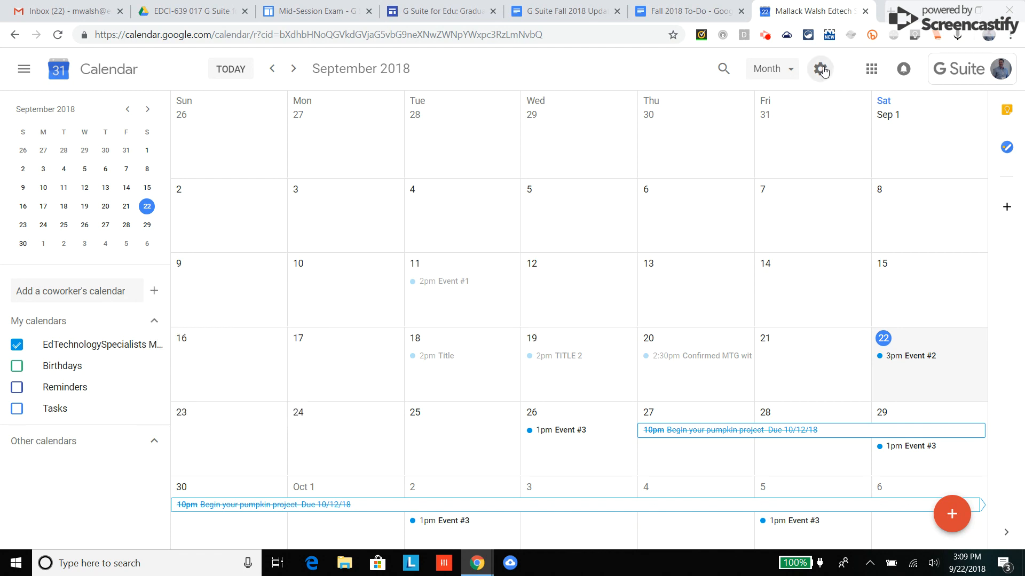
left_click(821, 69)
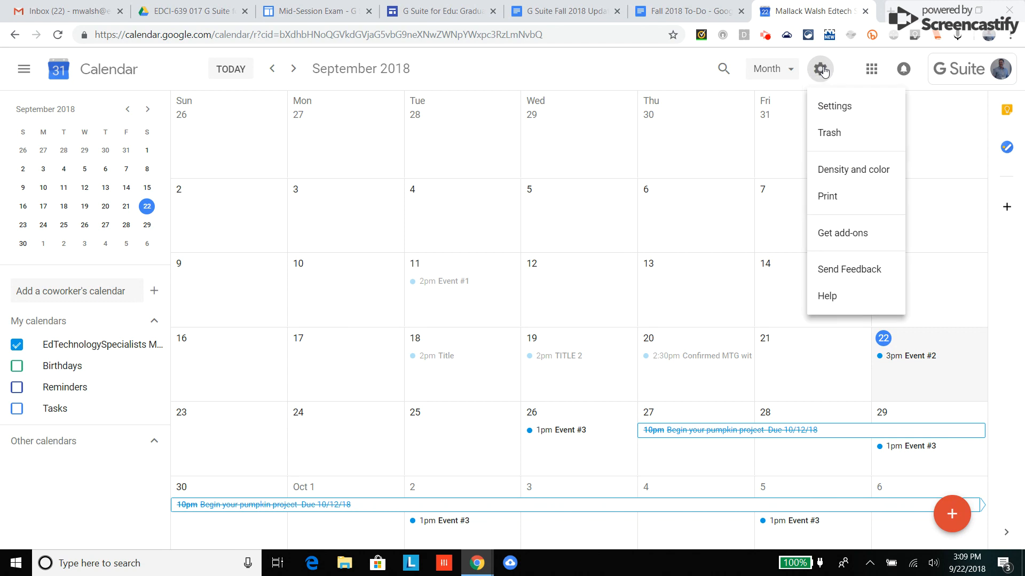
left_click(850, 105)
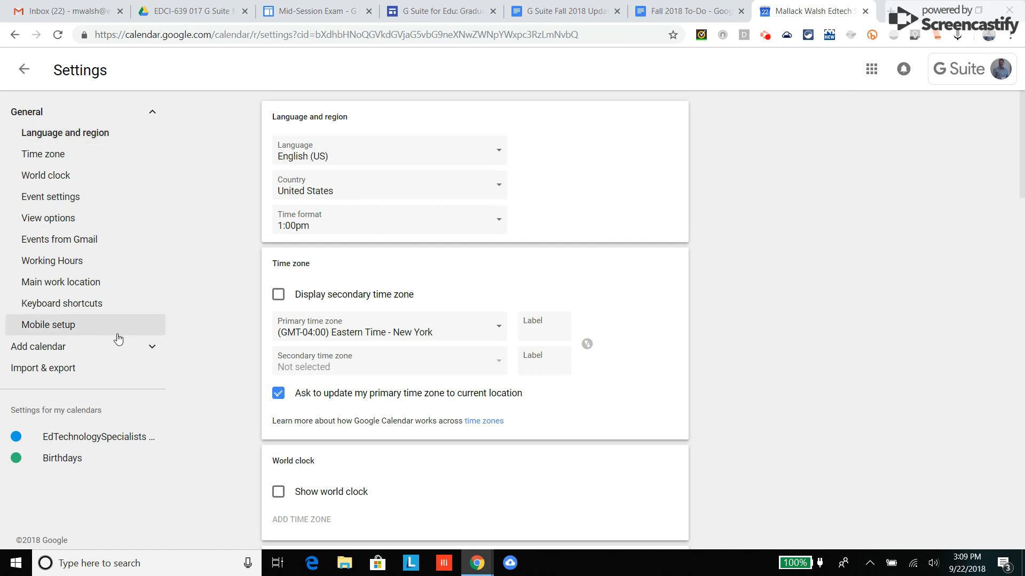
left_click(147, 352)
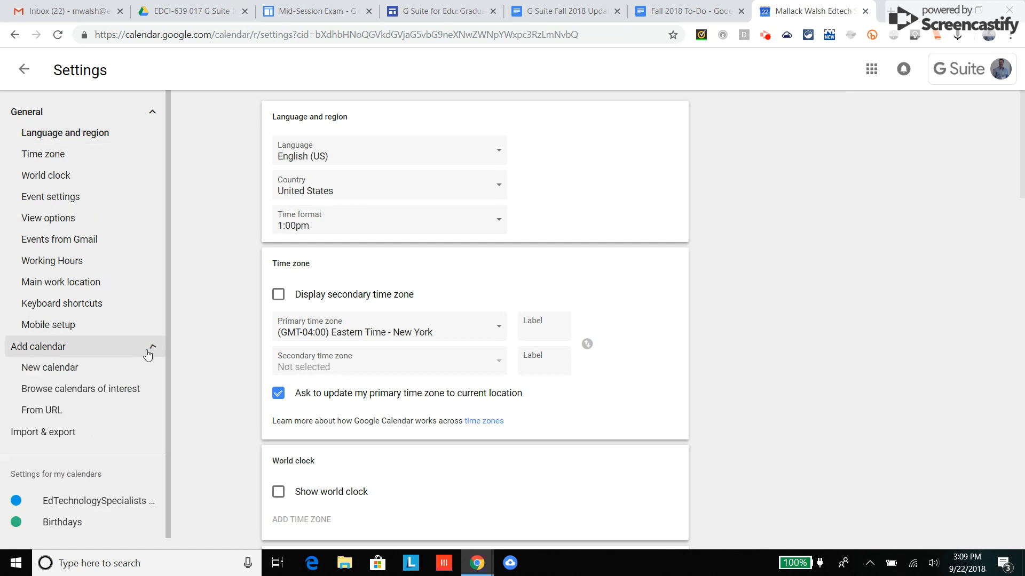
left_click(73, 372)
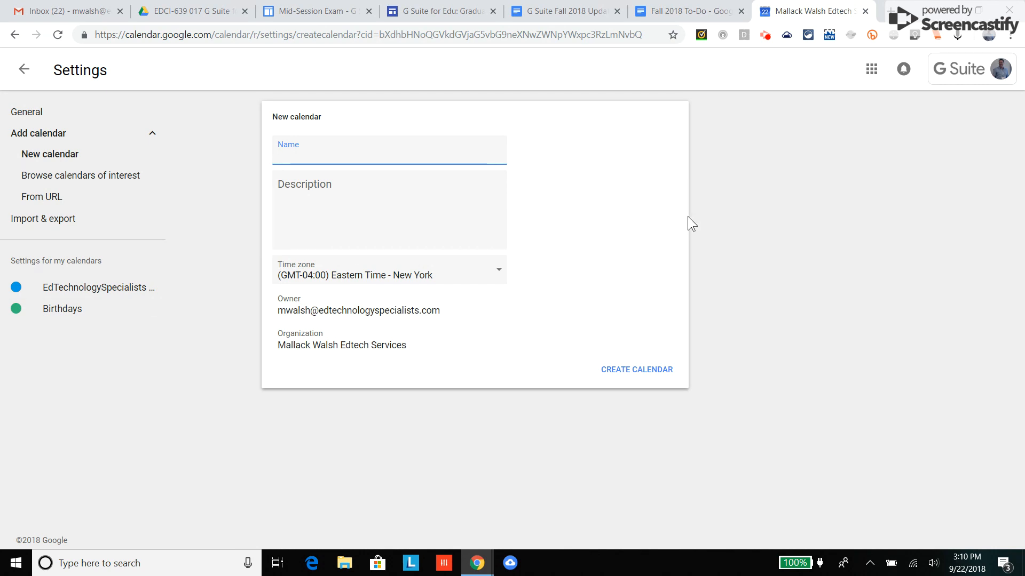
type("Varsity Baseseball")
left_click(317, 191)
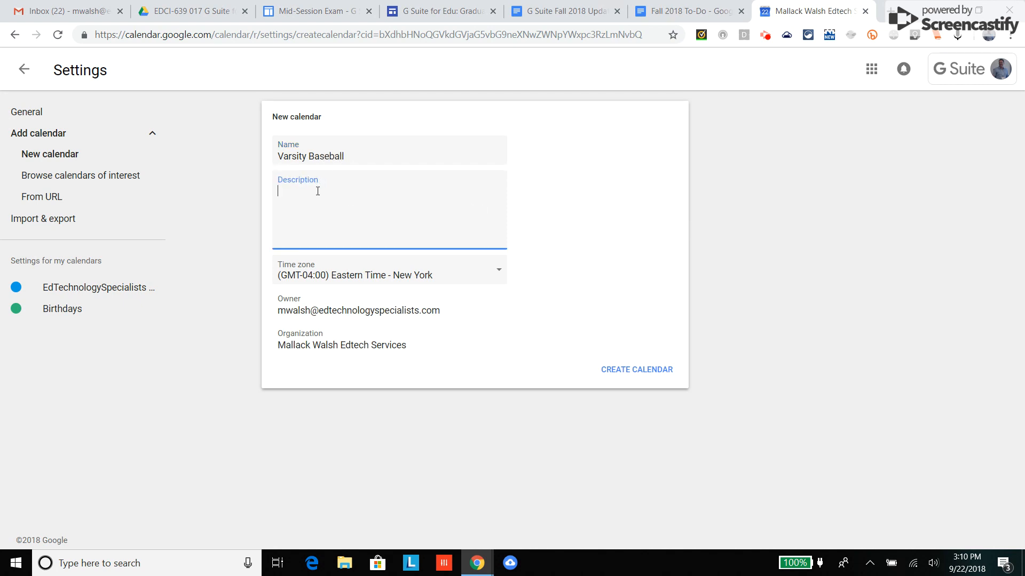
type("Bla")
left_click(628, 374)
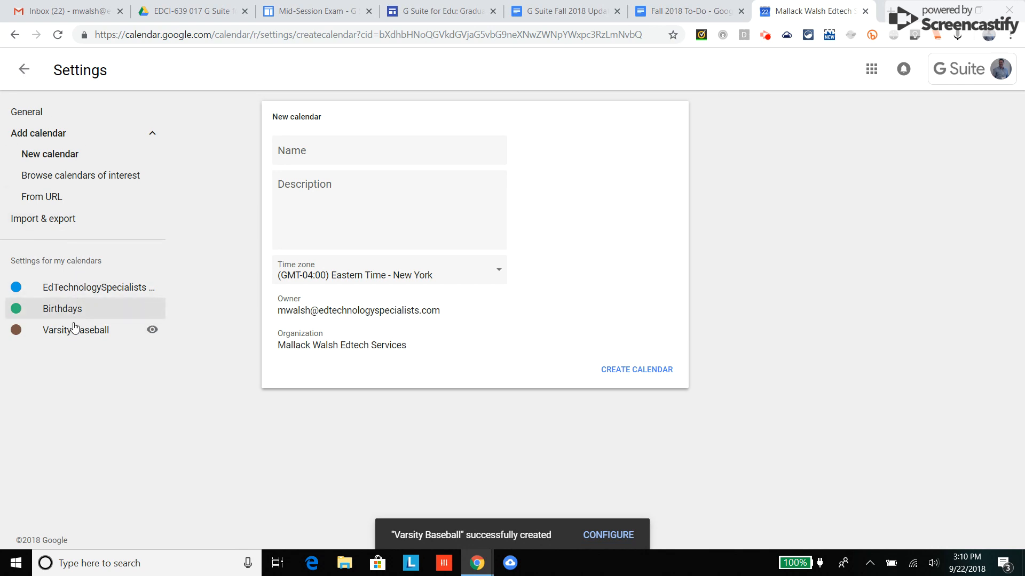
left_click(22, 67)
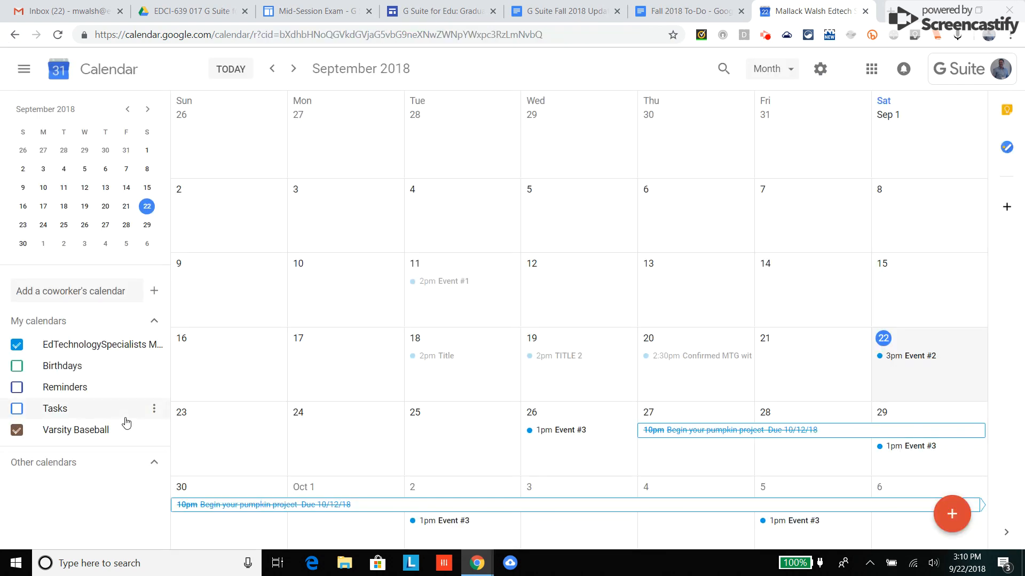
- Toggle the Varsity Baseball calendar off and on, and add an all-day event "Sample Baseball" to it on Sep 24, 2018
left_click(77, 437)
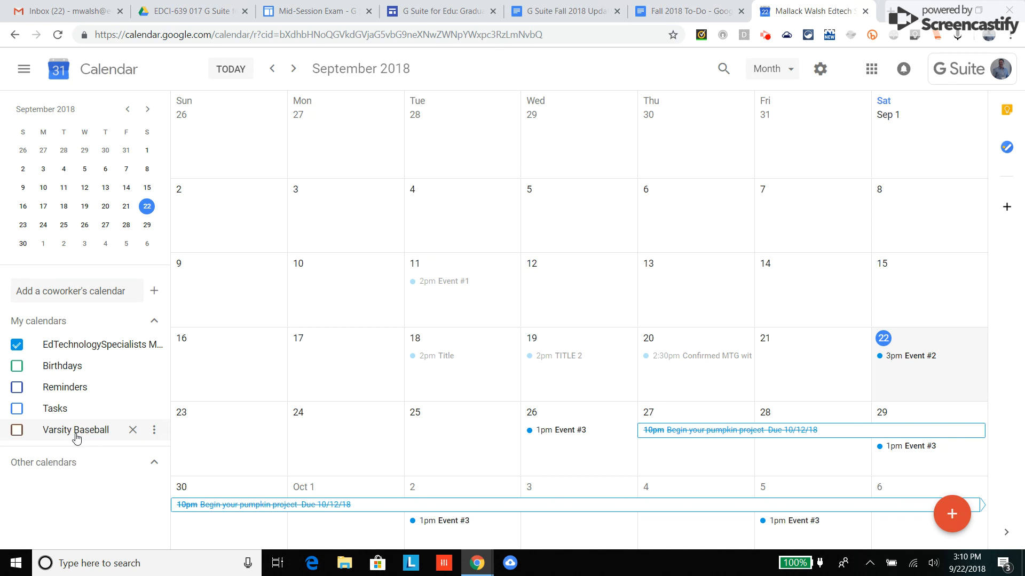
left_click(77, 437)
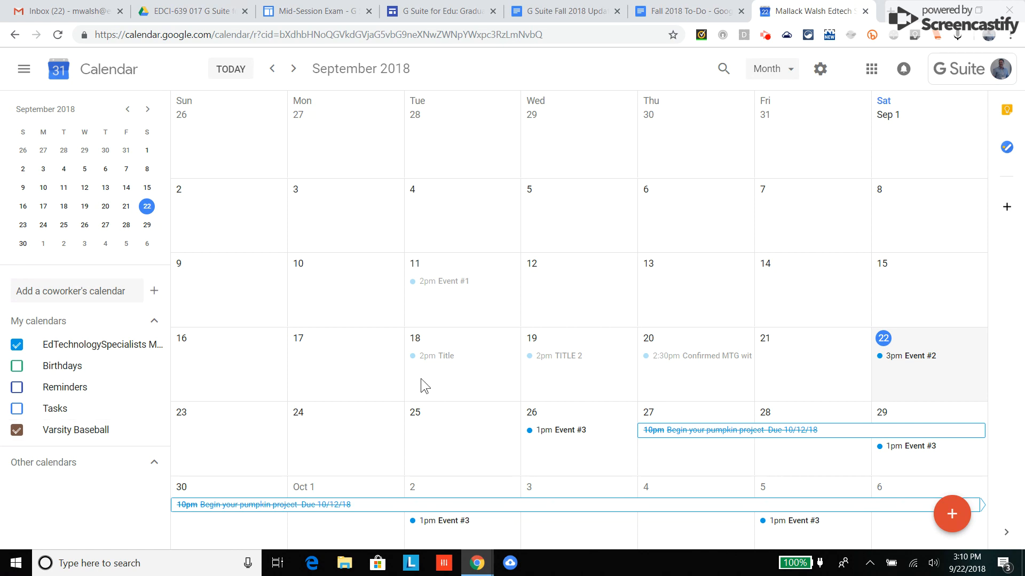
left_click(371, 432)
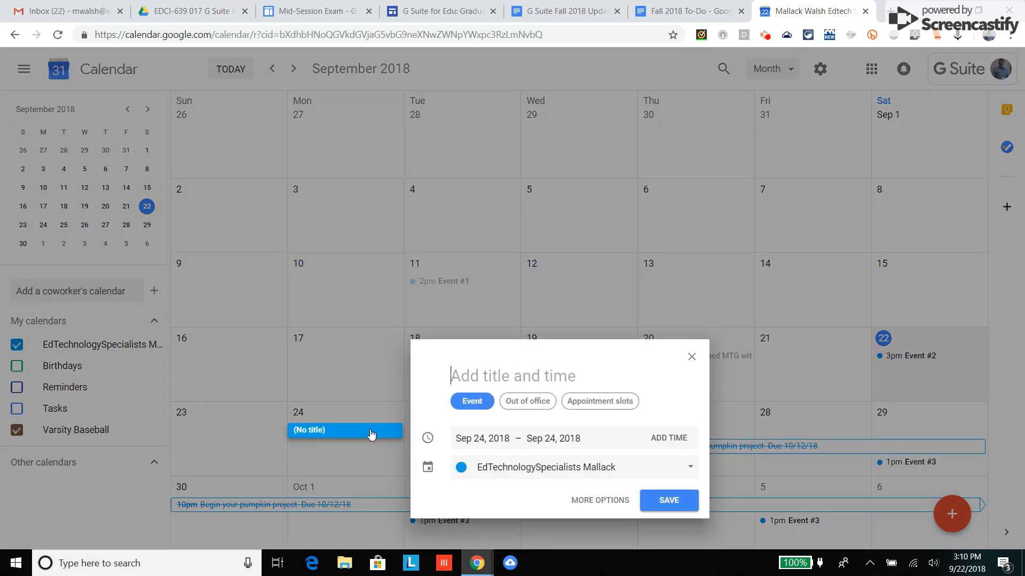
type("Sample Base")
key("BackSpace")
type("eball")
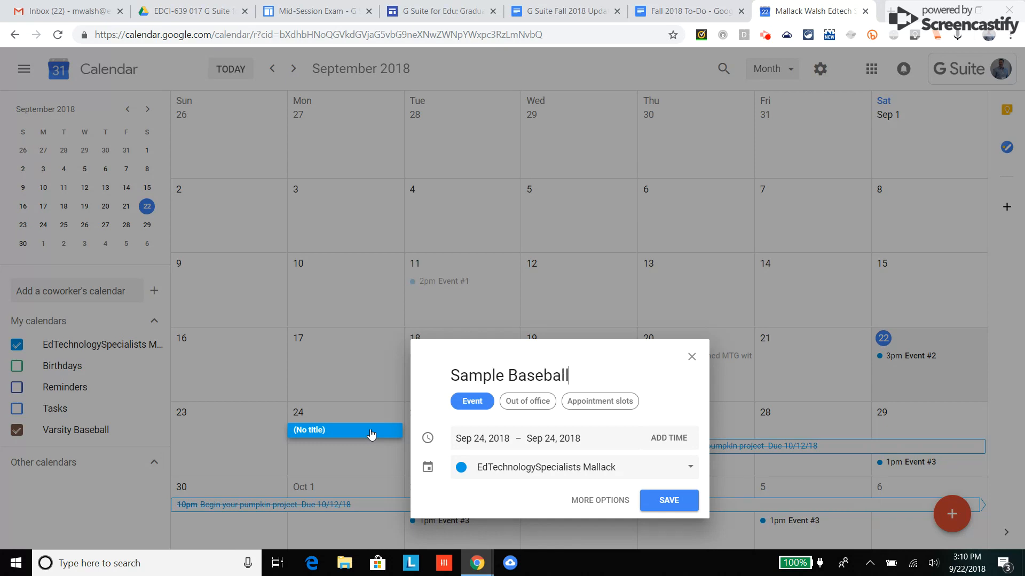
left_click(687, 475)
left_click(556, 502)
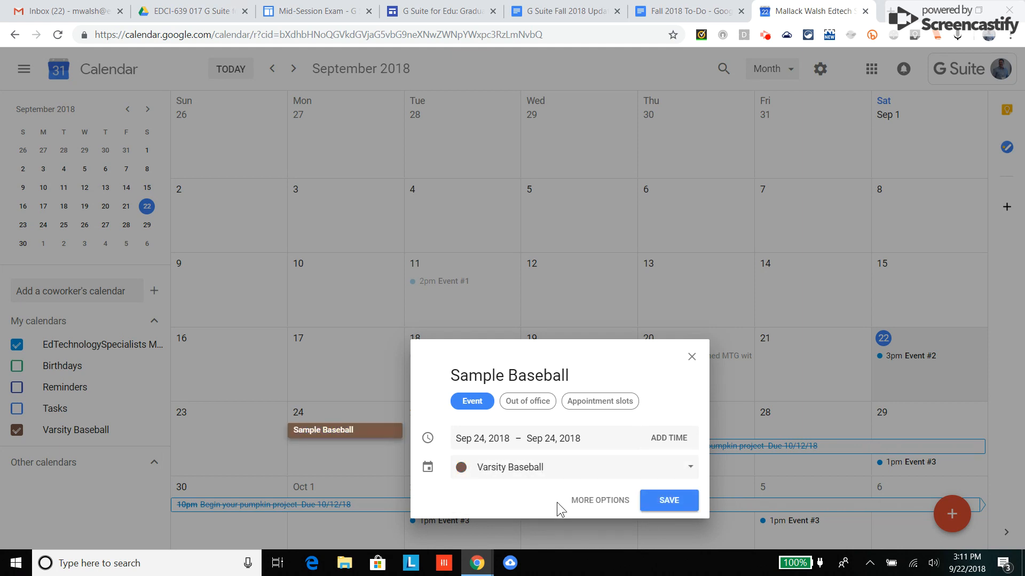
left_click(661, 499)
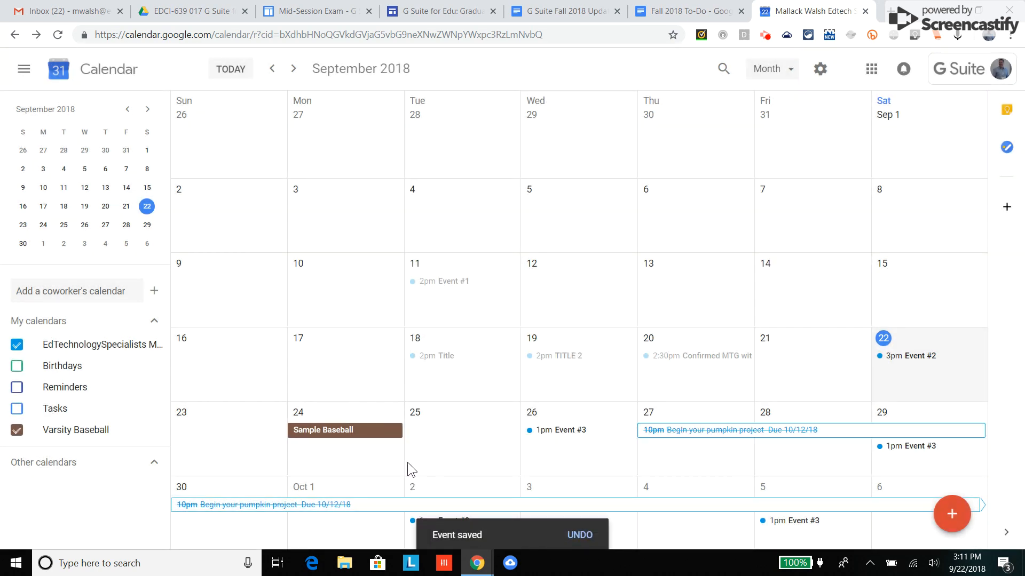
- Toggle the Varsity Baseball calendar's events off and on, and hide the calendar from the list of my calendars
left_click(79, 435)
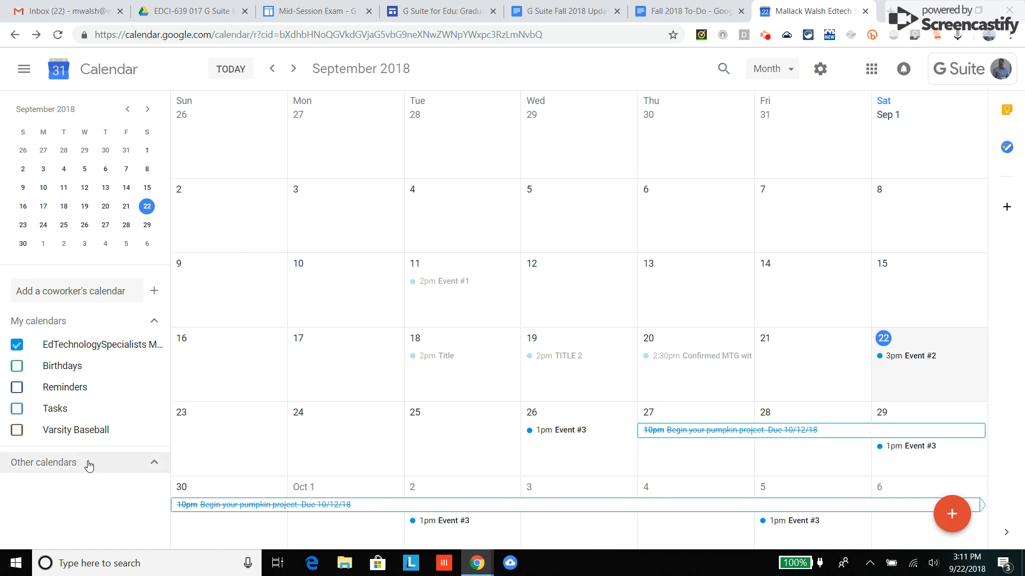
left_click(75, 430)
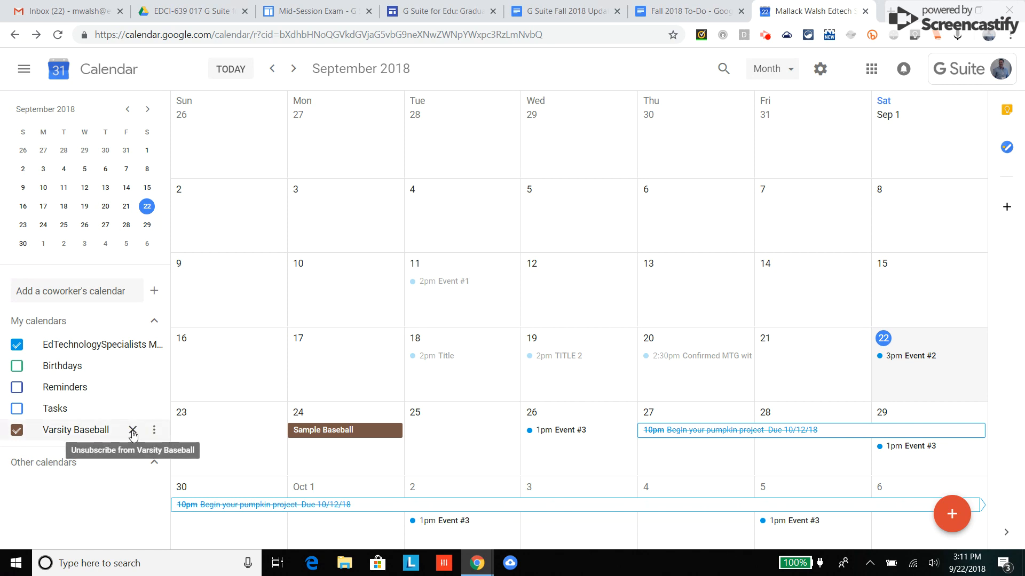
left_click(154, 430)
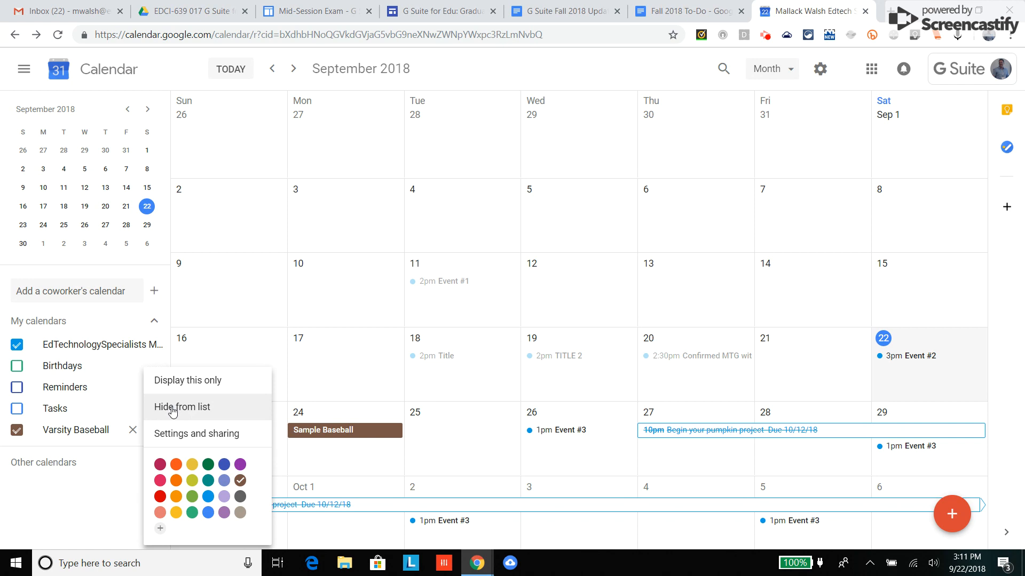
left_click(173, 411)
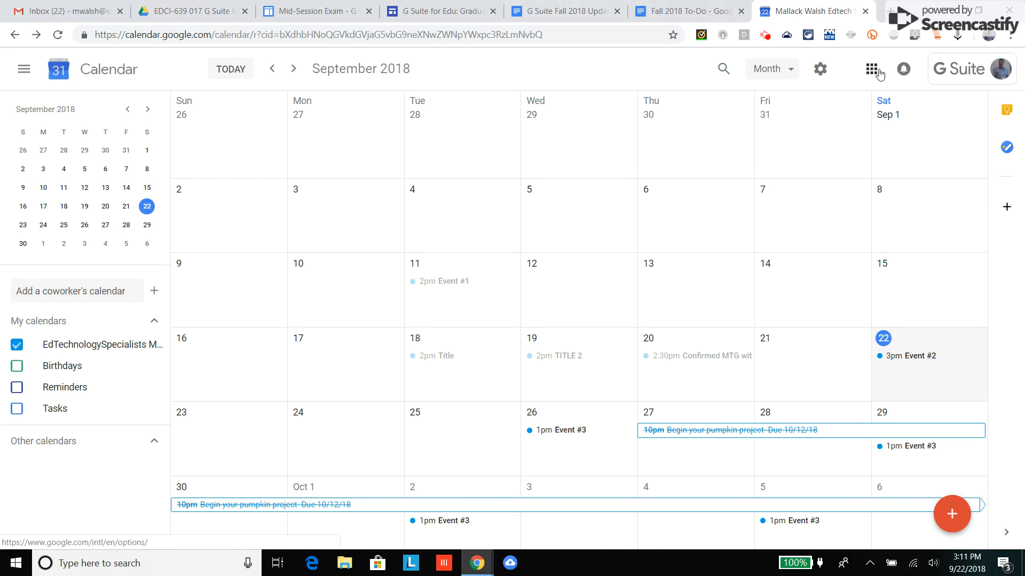
- Make the hidden Varsity Baseball calendar visible again in the calendar settings and return to the month view
left_click(821, 70)
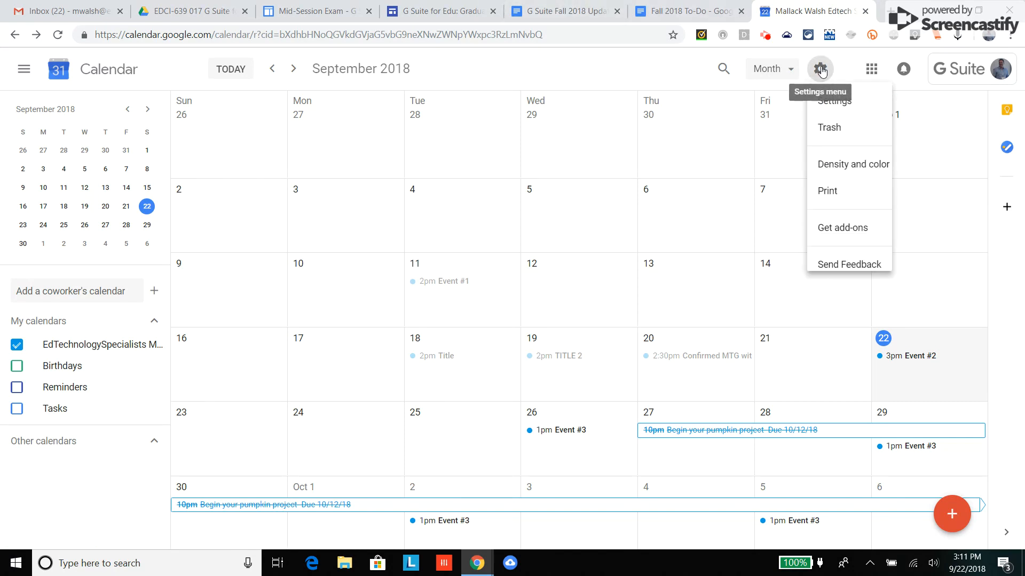
left_click(837, 107)
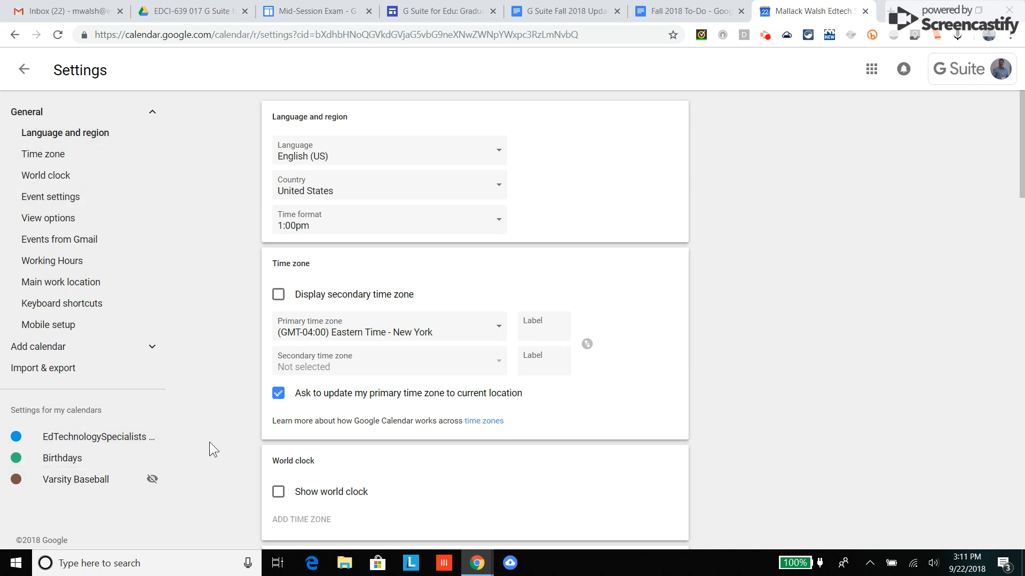
left_click(153, 480)
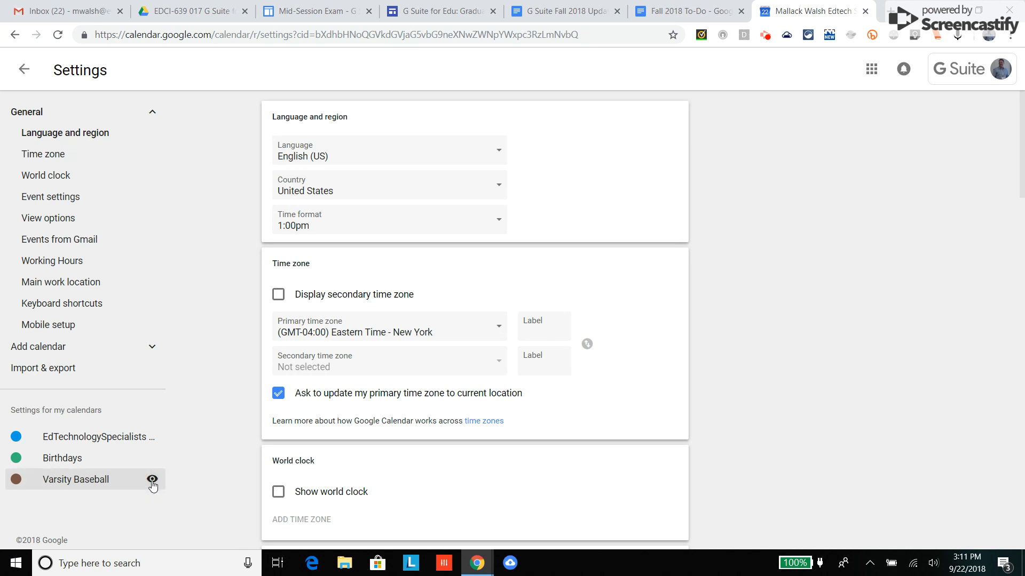
left_click(24, 69)
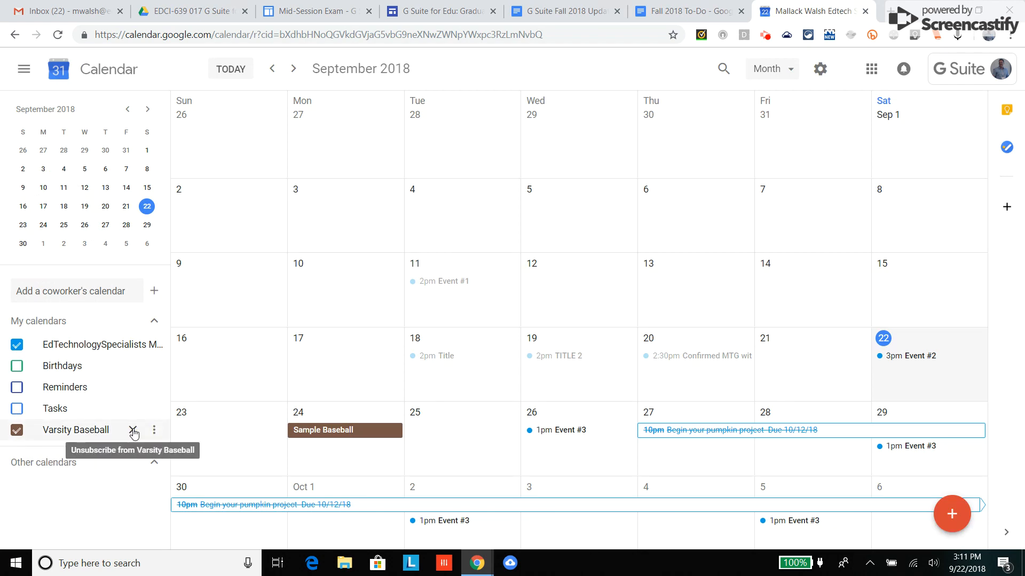
- Remove the Varsity Baseball calendar permanently and check the settings to see which calendars are listed
left_click(133, 430)
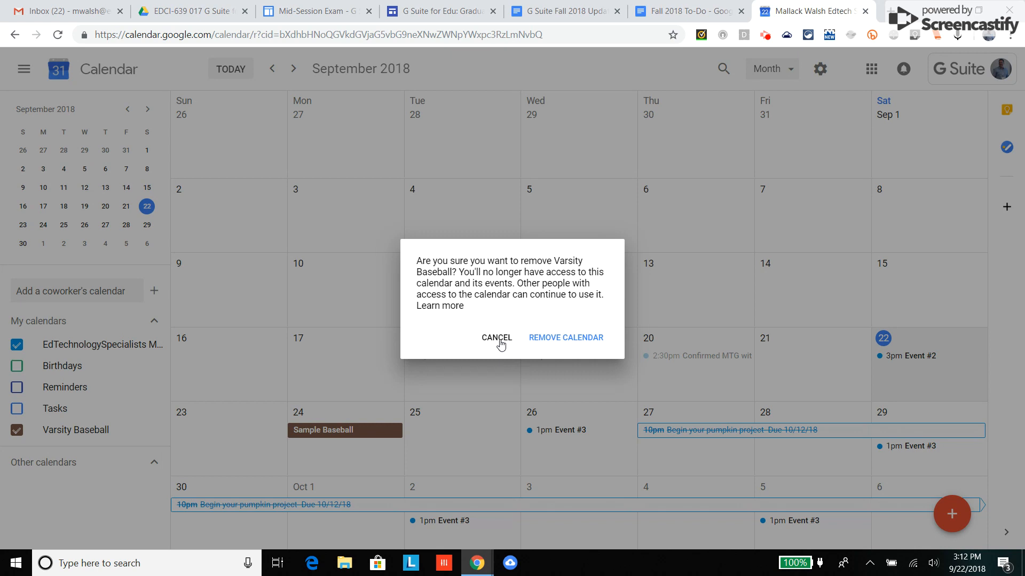
left_click(554, 339)
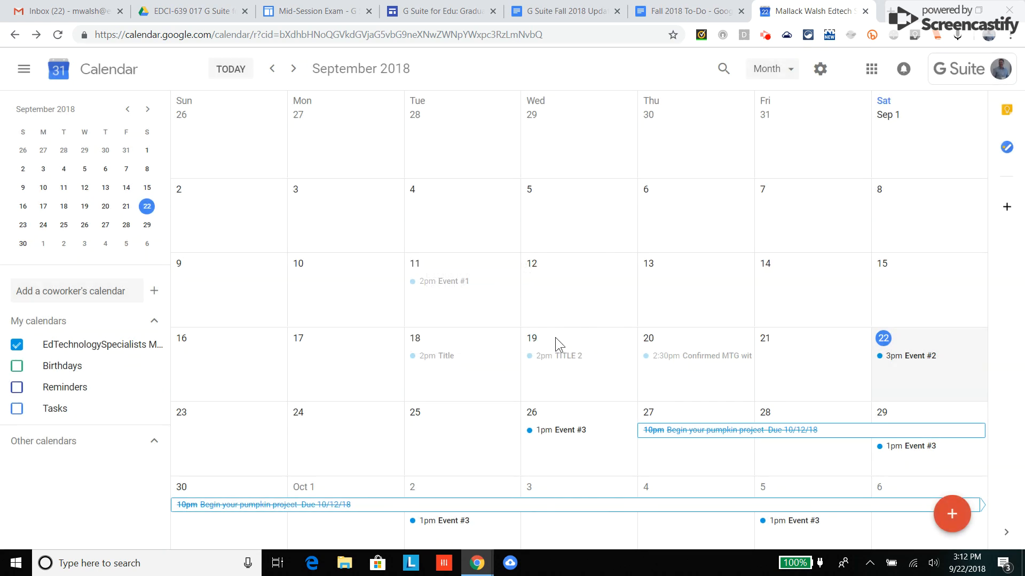
left_click(822, 71)
left_click(842, 107)
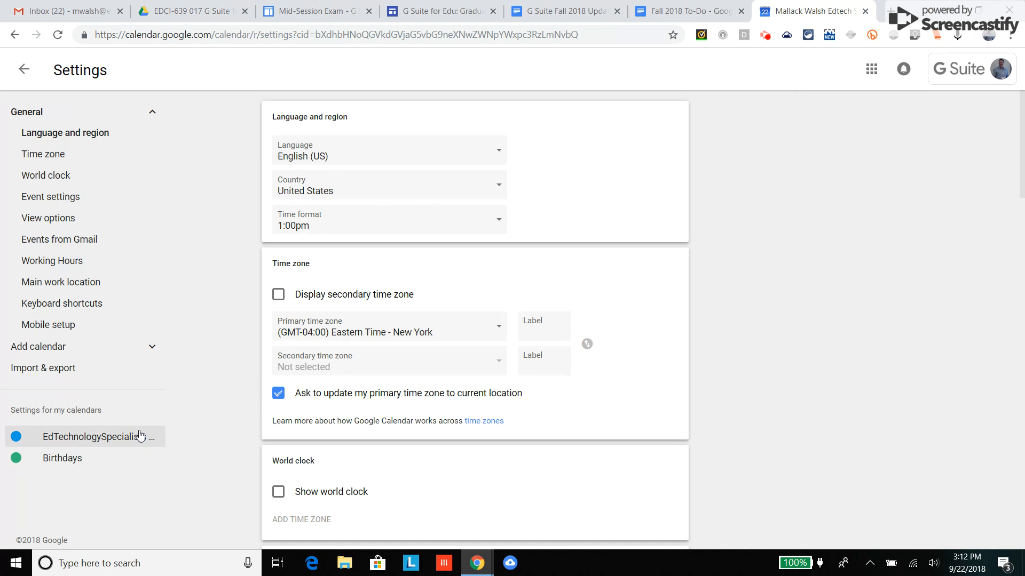
scroll(420, 480, "down", 20)
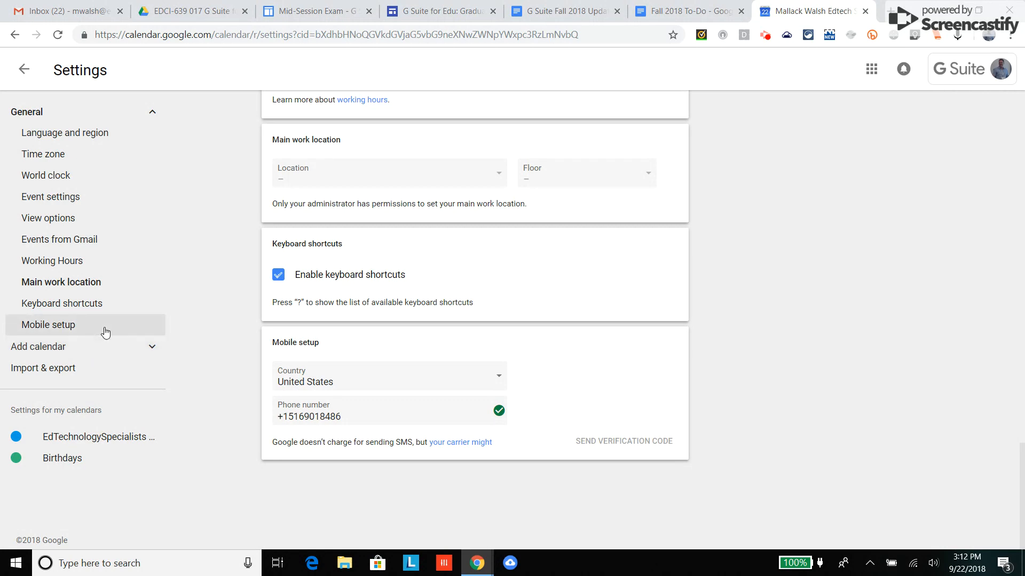
scroll(214, 306, "up", 20)
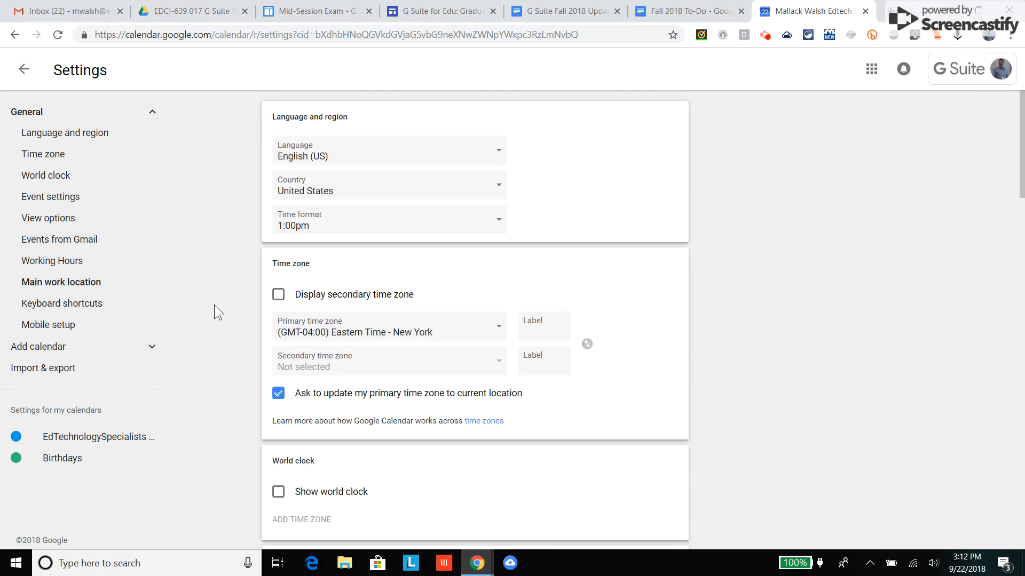
scroll(214, 306, "down", 20)
scroll(213, 305, "up", 20)
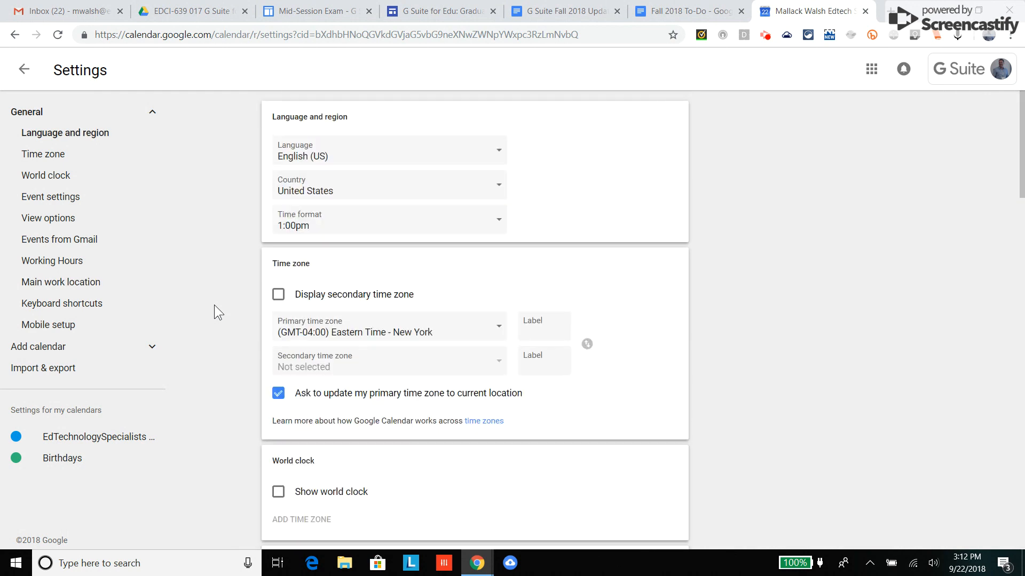
- Create a new calendar named "Varsity Baseball 2" with the description "asd" and return to the month view
left_click(157, 350)
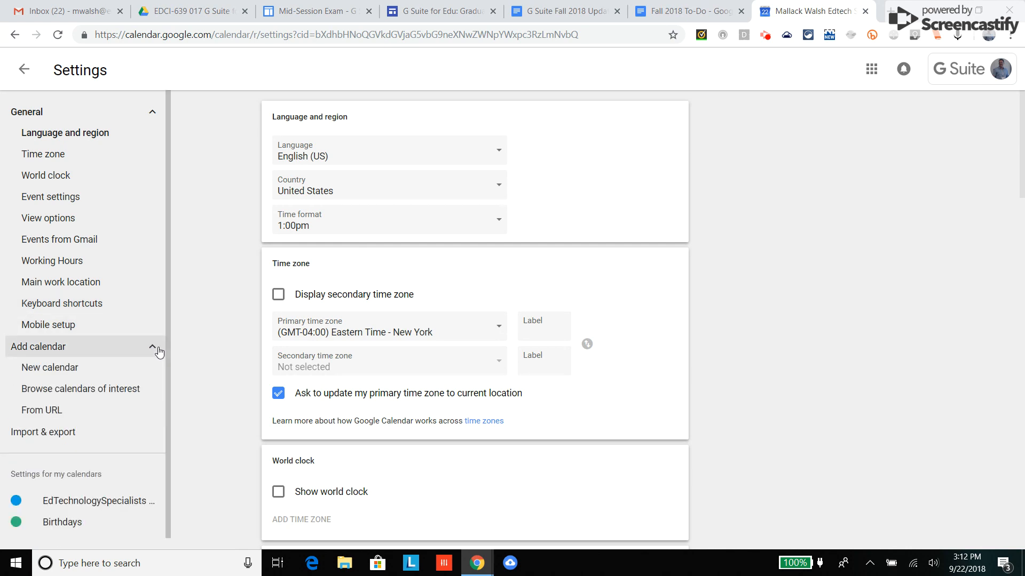
left_click(92, 368)
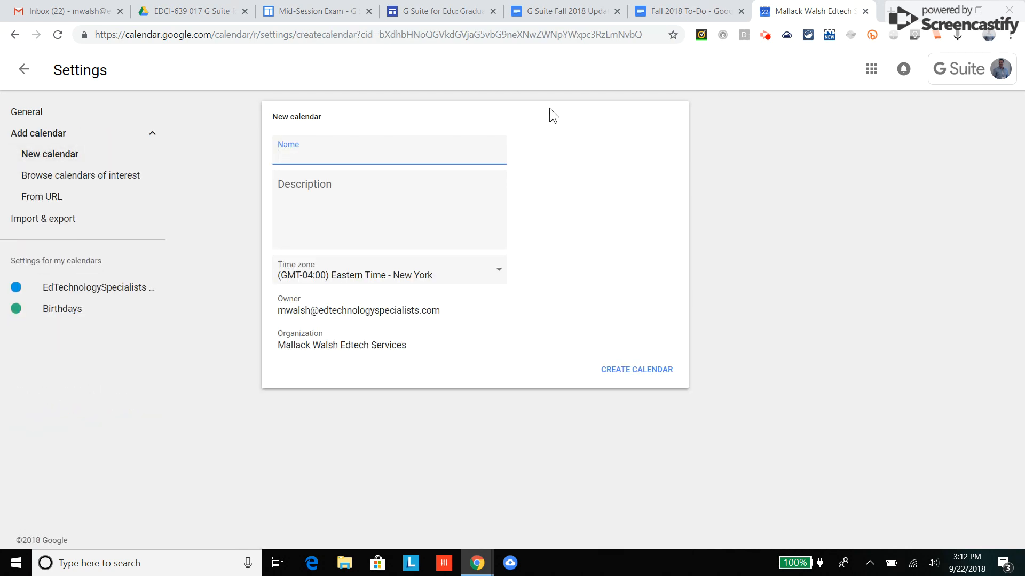
type("Val")
key("BackSpace")
type("rsity")
type("Baseball 2")
left_click(350, 186)
type("asd")
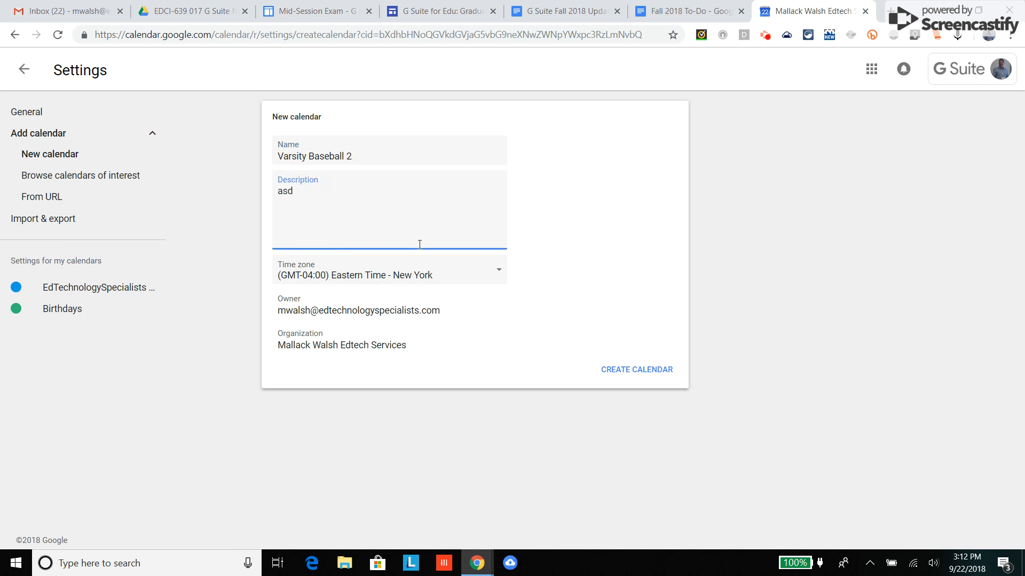
left_click(645, 368)
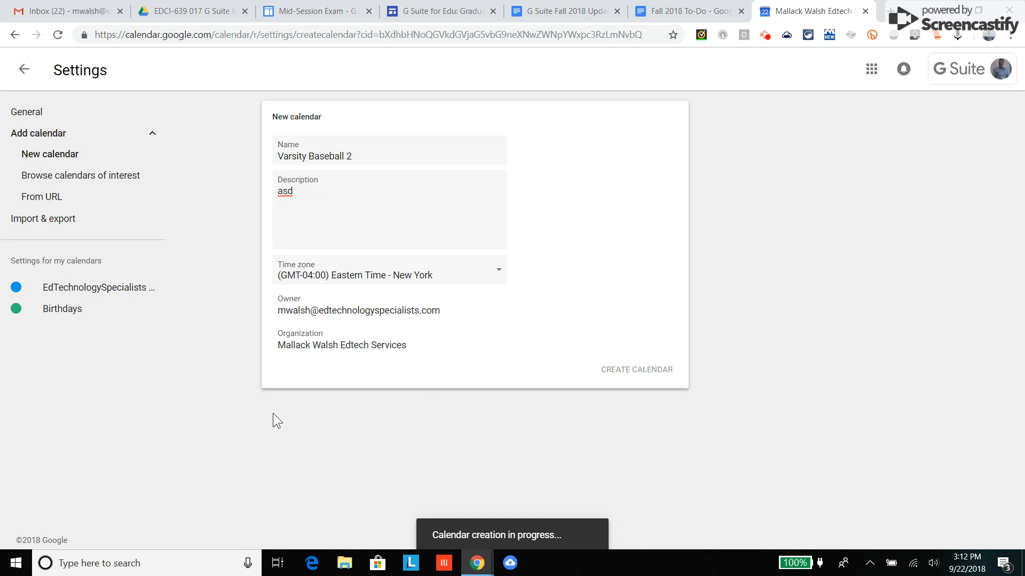
left_click(24, 70)
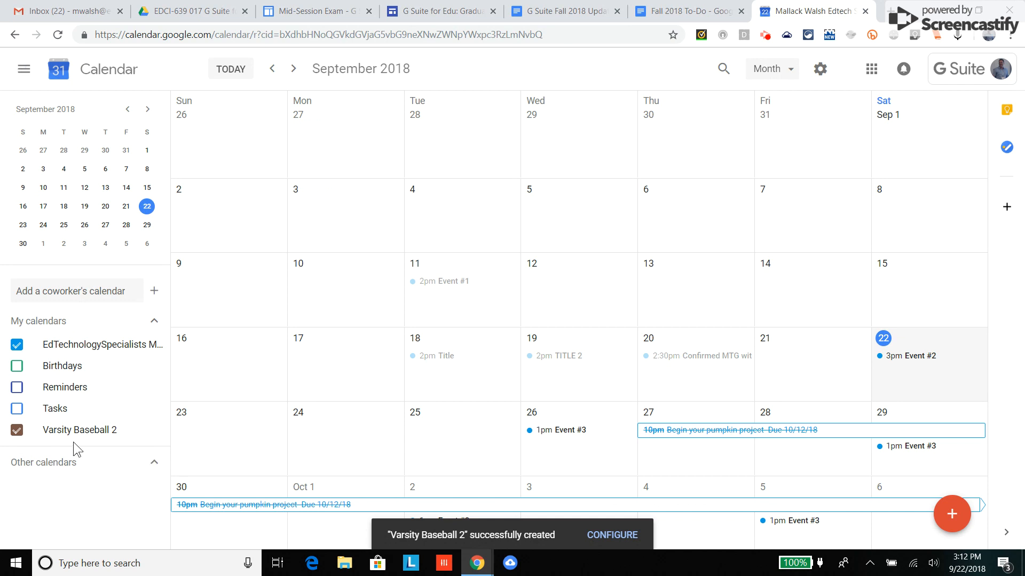
- Review the color options and the full settings page of the Varsity Baseball 2 calendar, and return to the month view
left_click(154, 430)
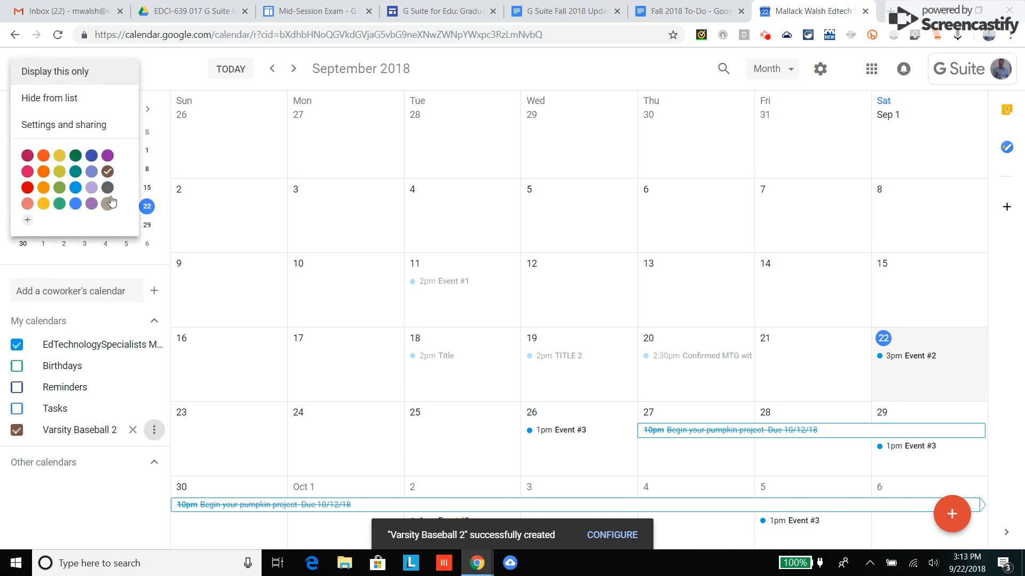
left_click(79, 488)
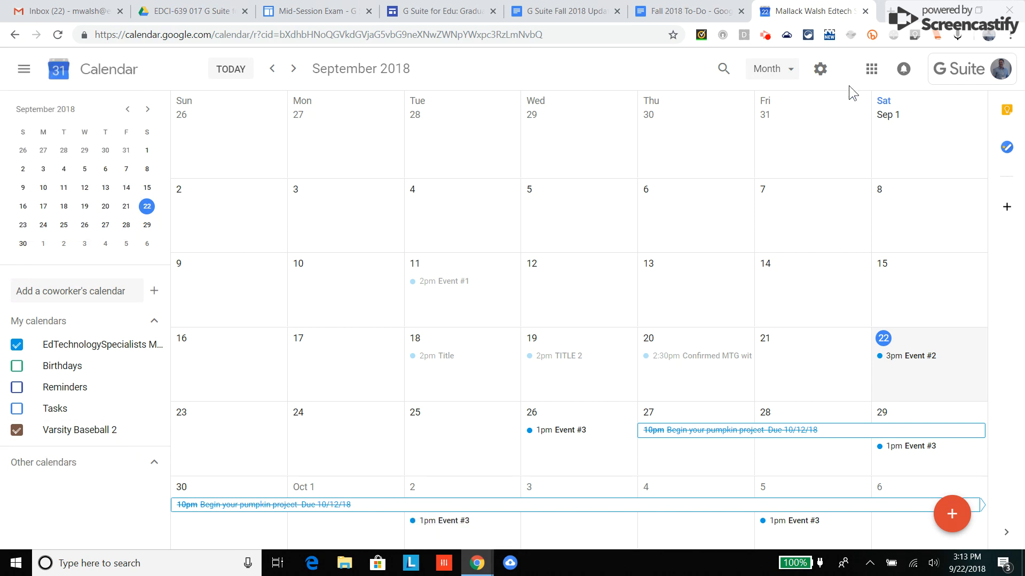
left_click(824, 73)
left_click(835, 112)
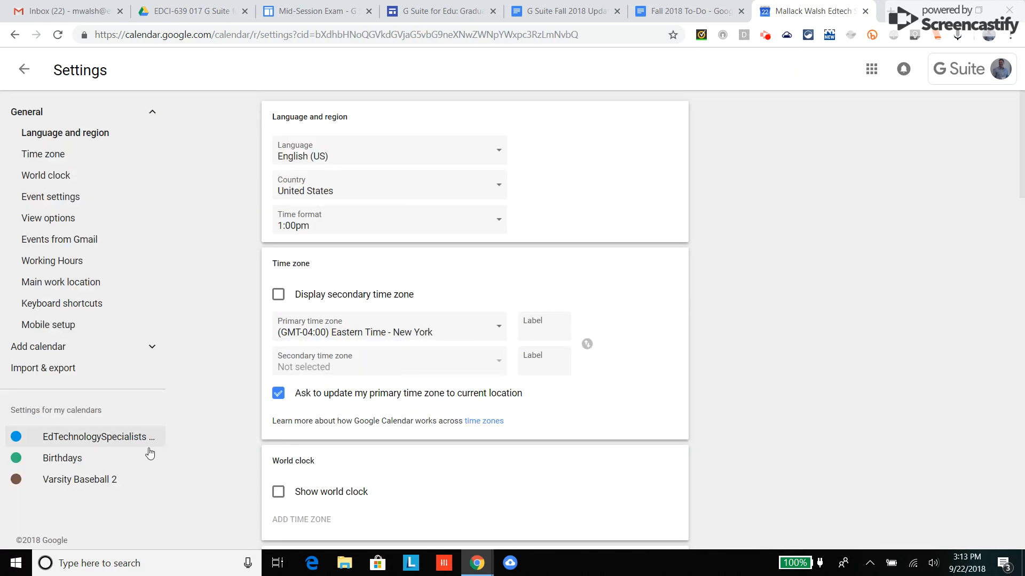
left_click(86, 480)
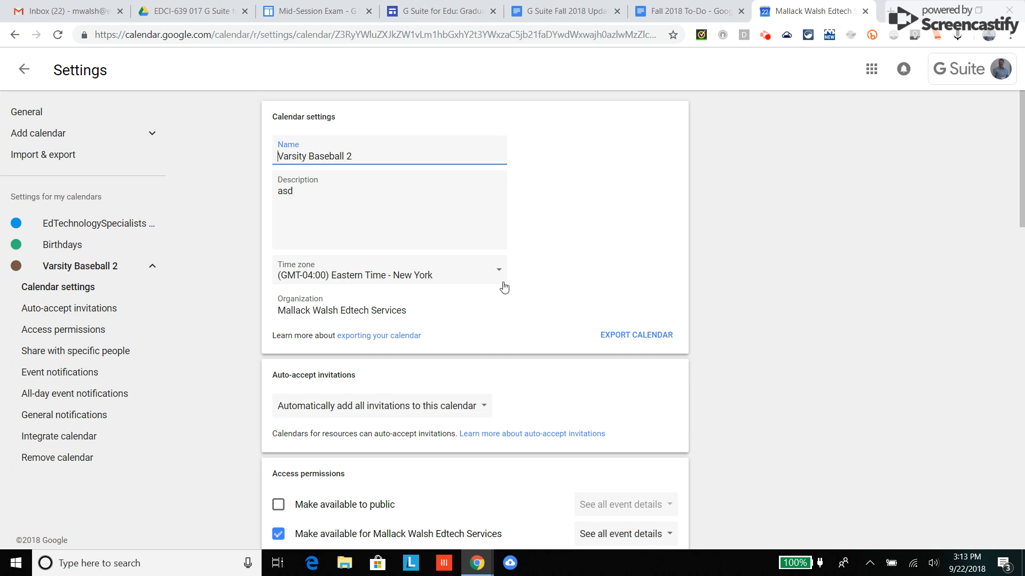
scroll(691, 465, "down", 15)
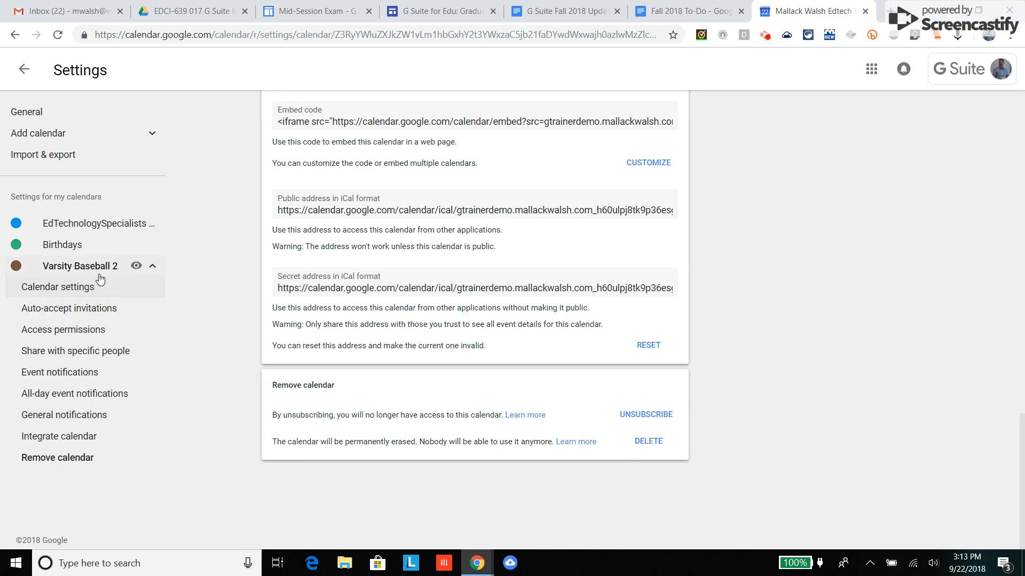
left_click(24, 70)
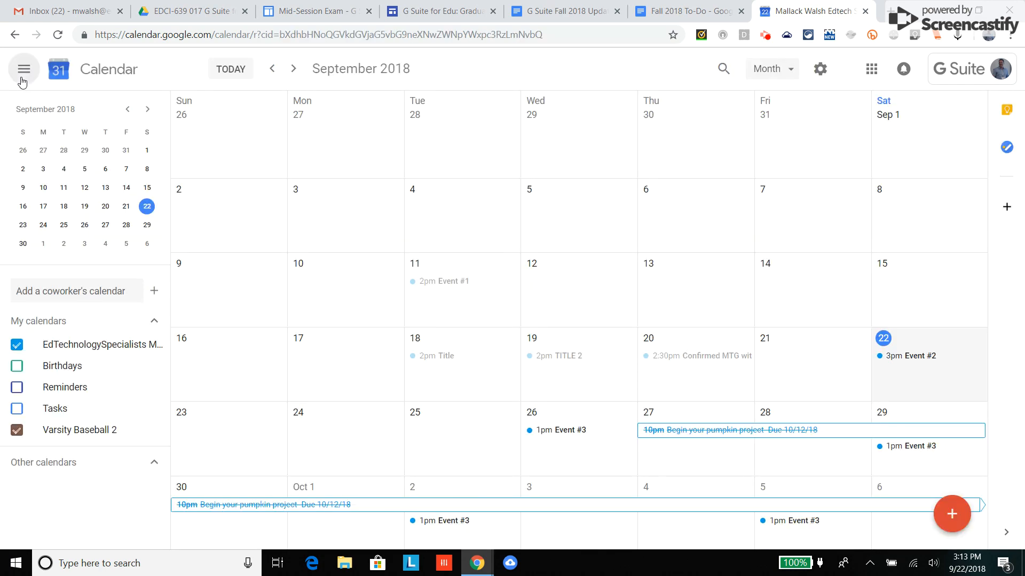
- Create an all-day event titled "Sample Baseball" on September 17, 2018 in the default calendar
left_click(339, 362)
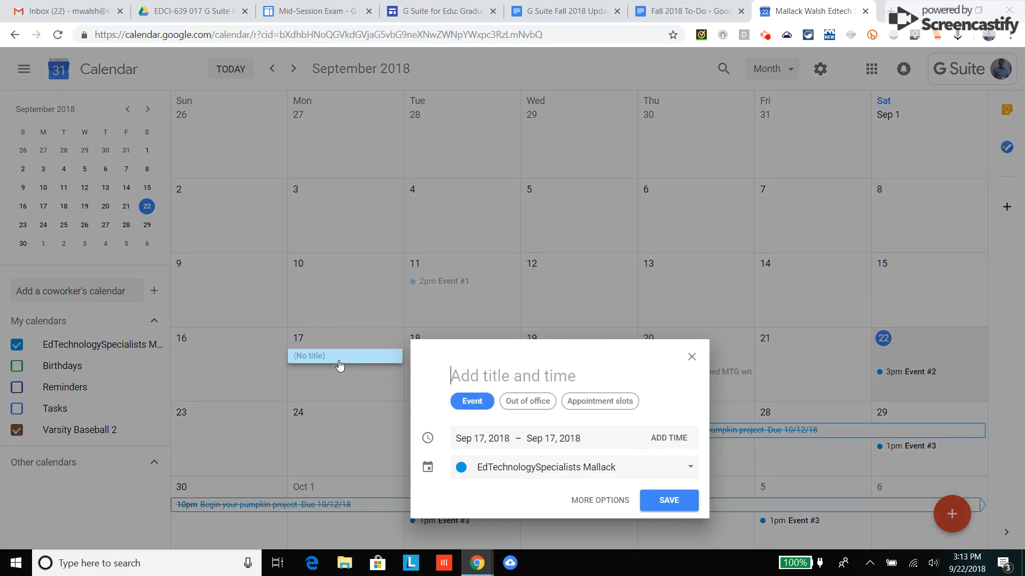
type("S")
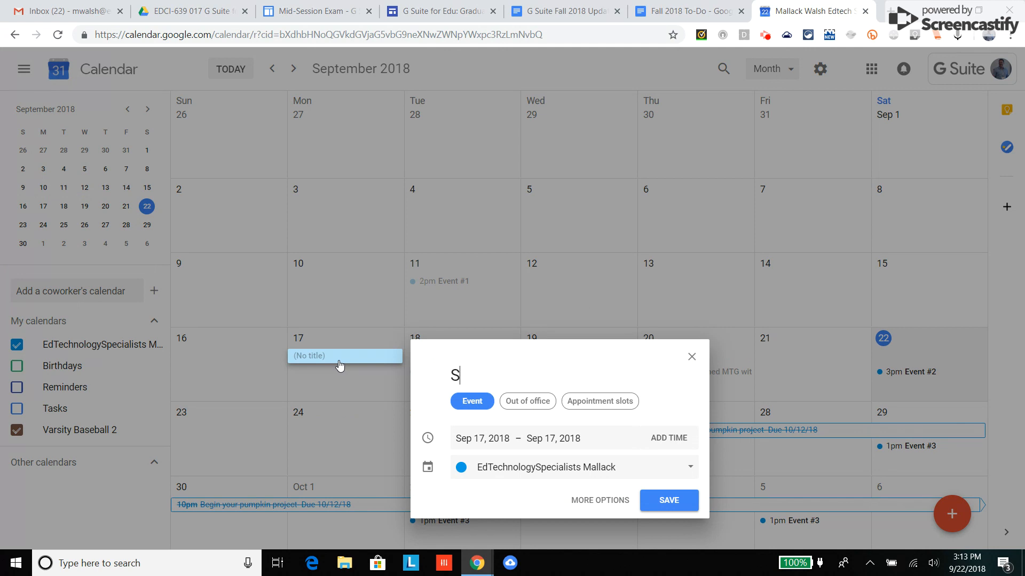
type("ample Baseball")
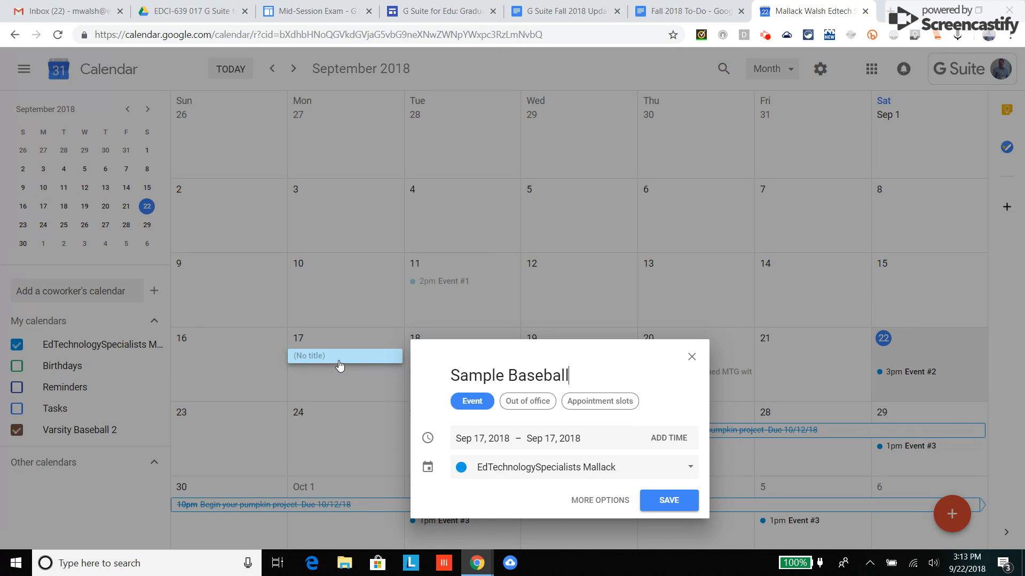
left_click(665, 499)
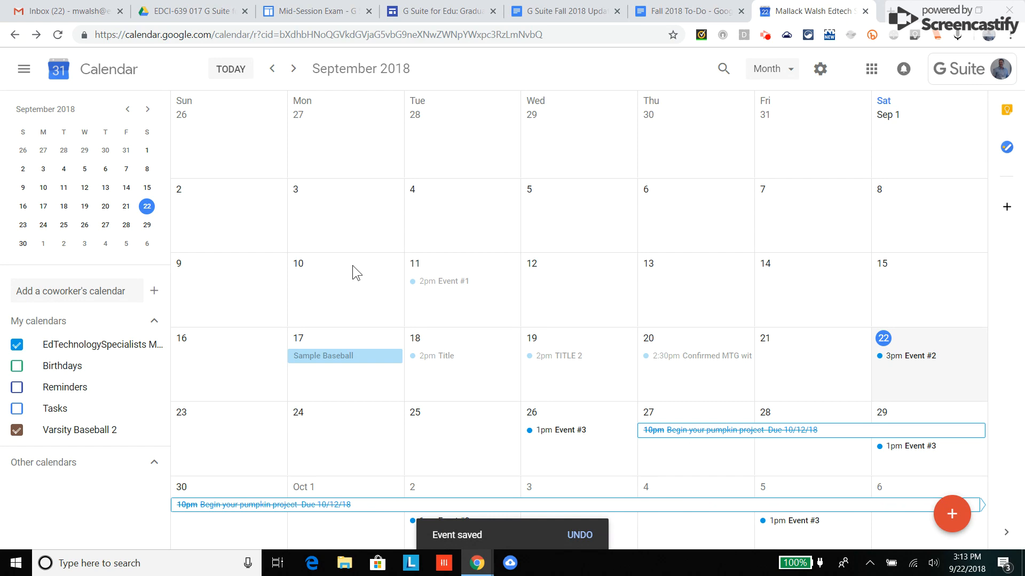
left_click(352, 264)
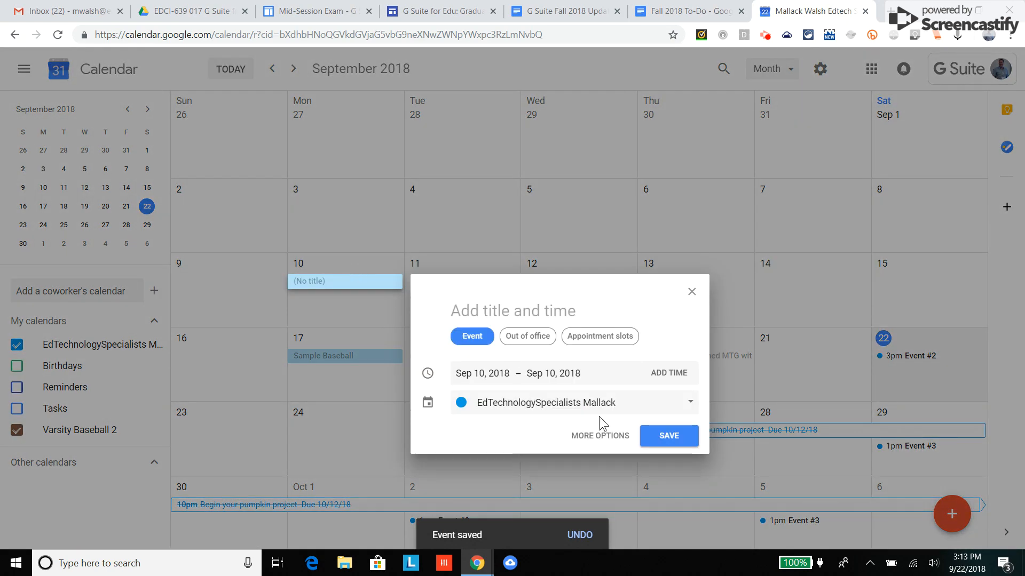
left_click(692, 292)
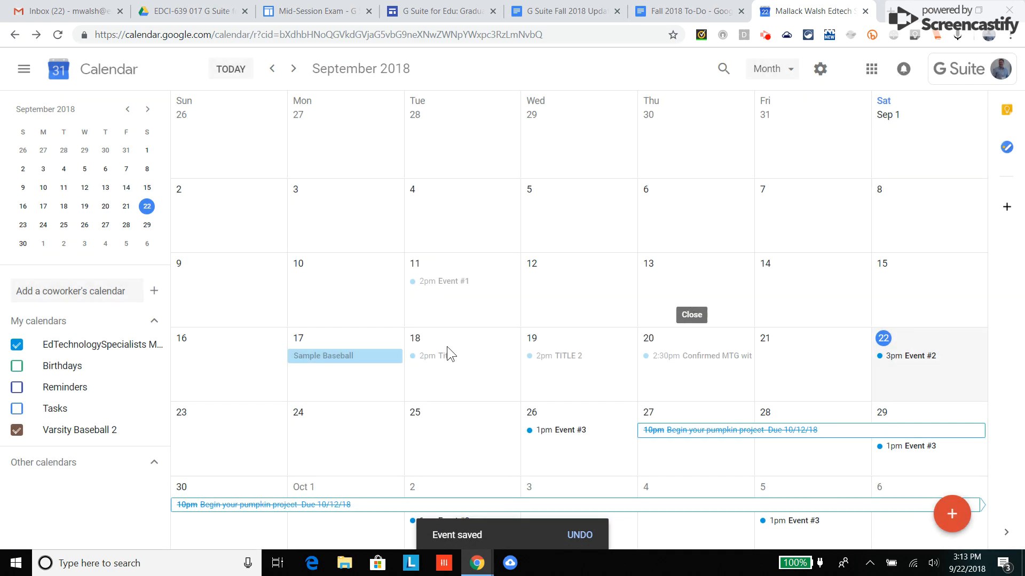
left_click(364, 377)
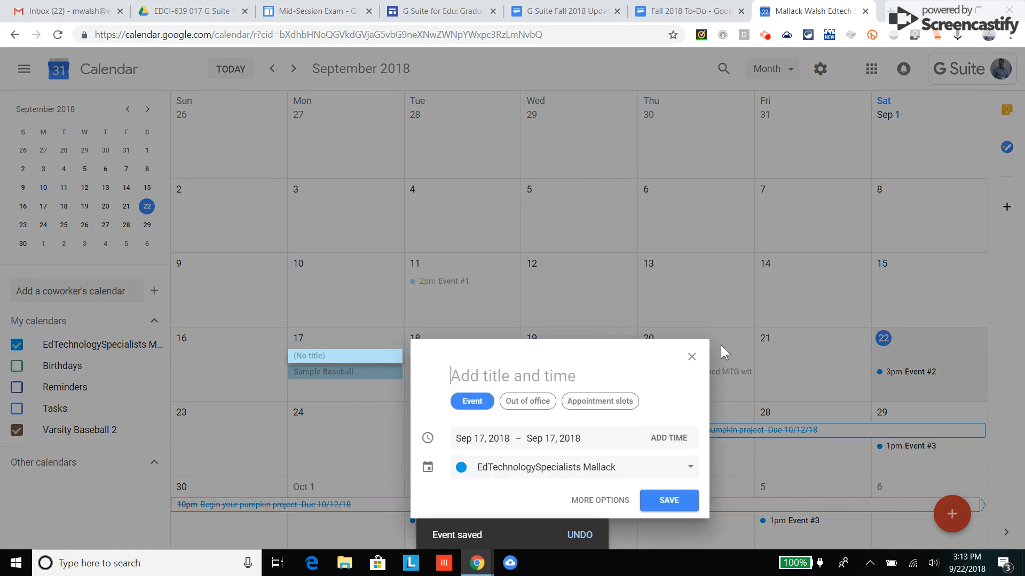
left_click(692, 357)
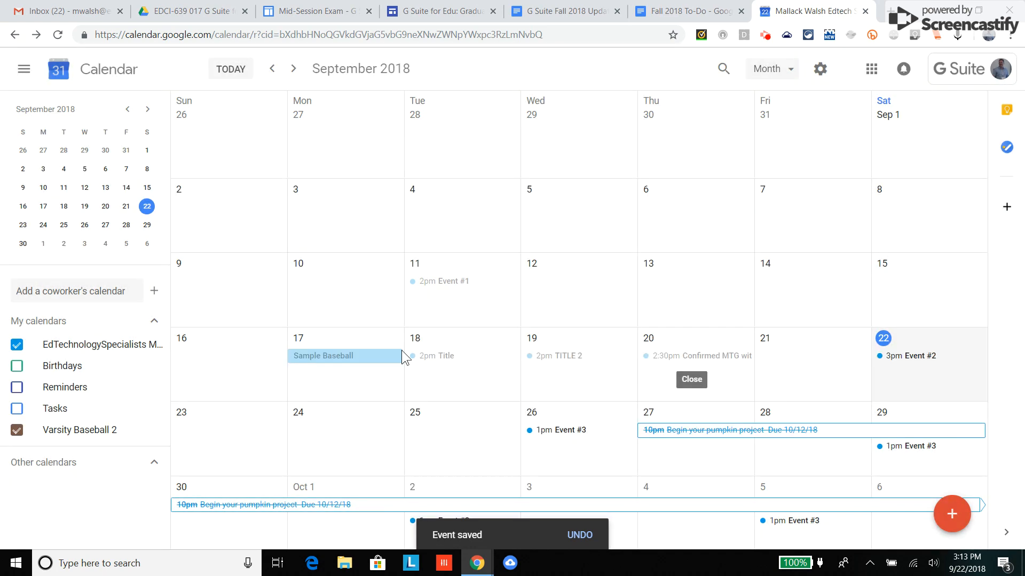
- Edit the Sample Baseball event to move it to the Varsity Baseball 2 calendar and save it
left_click(323, 356)
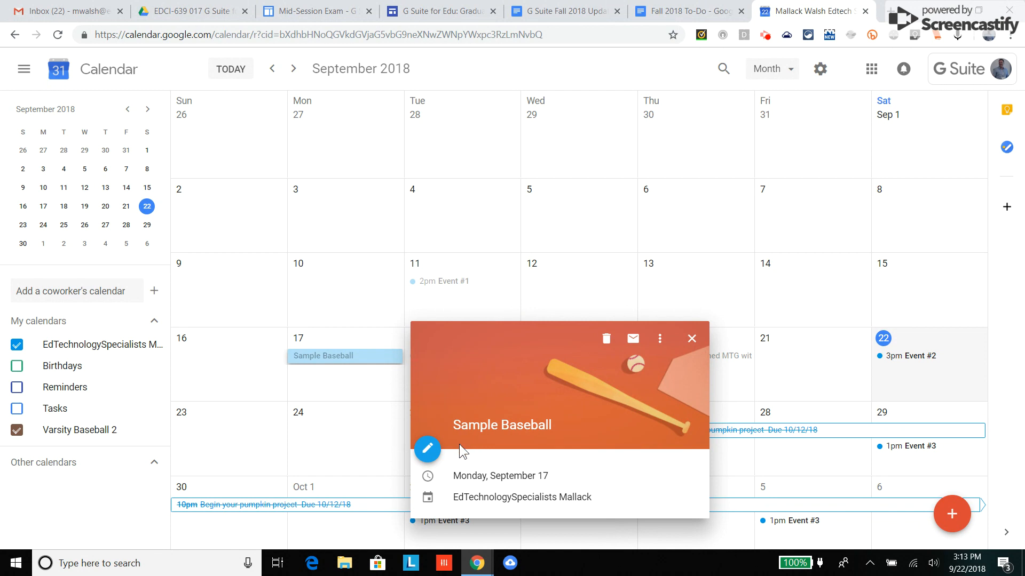
left_click(429, 450)
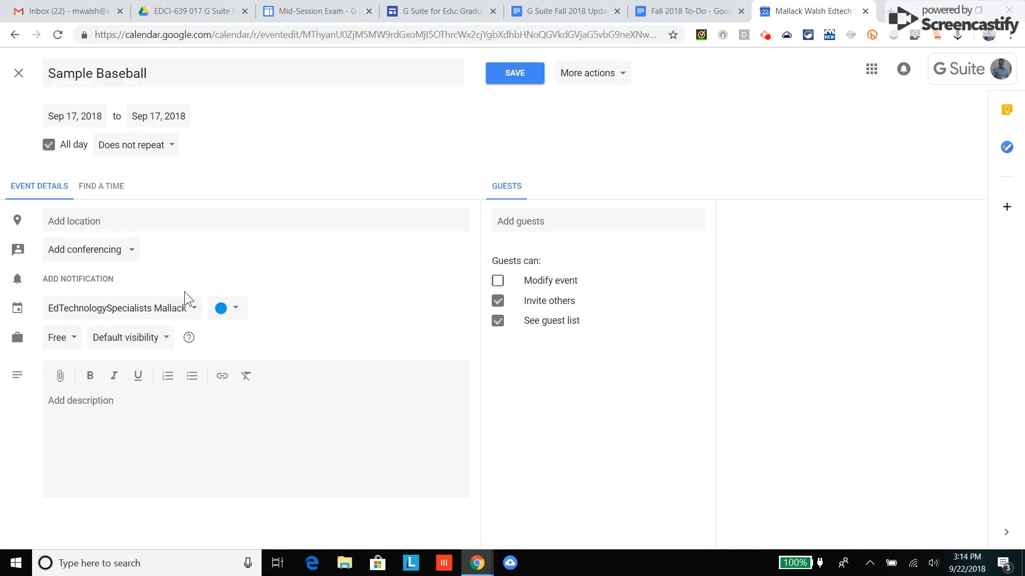
left_click(187, 309)
left_click(149, 333)
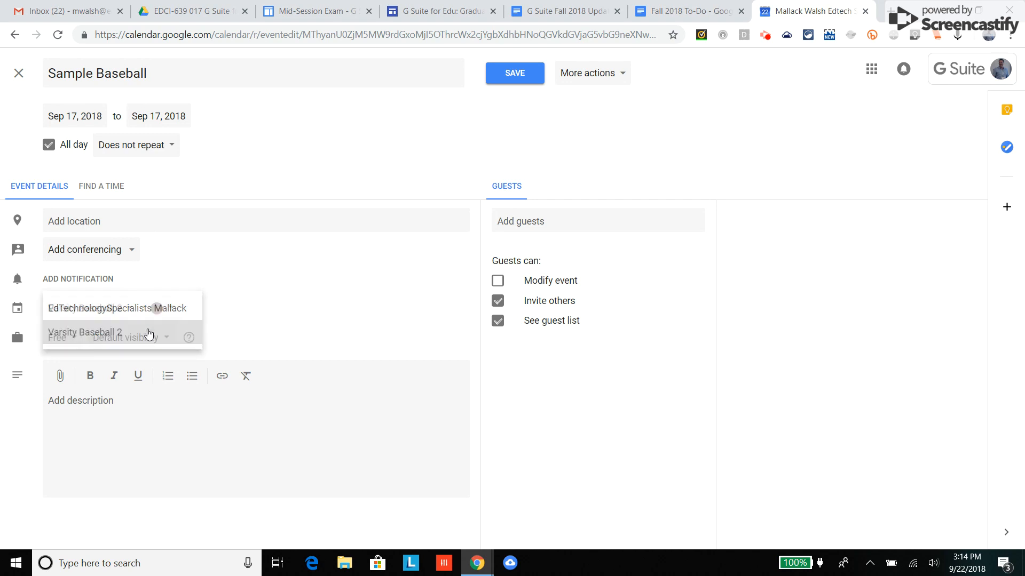
left_click(521, 75)
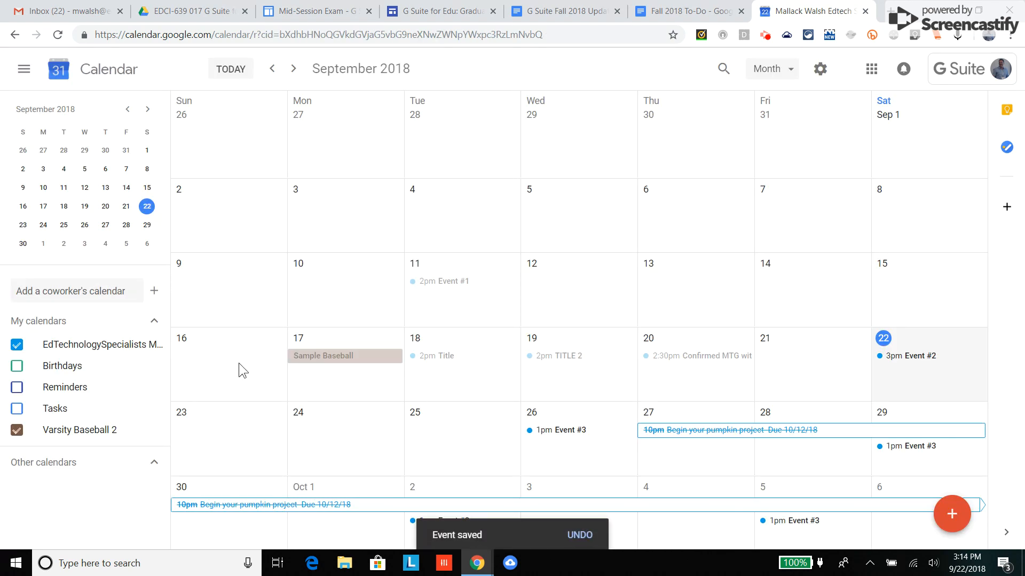
left_click(239, 362)
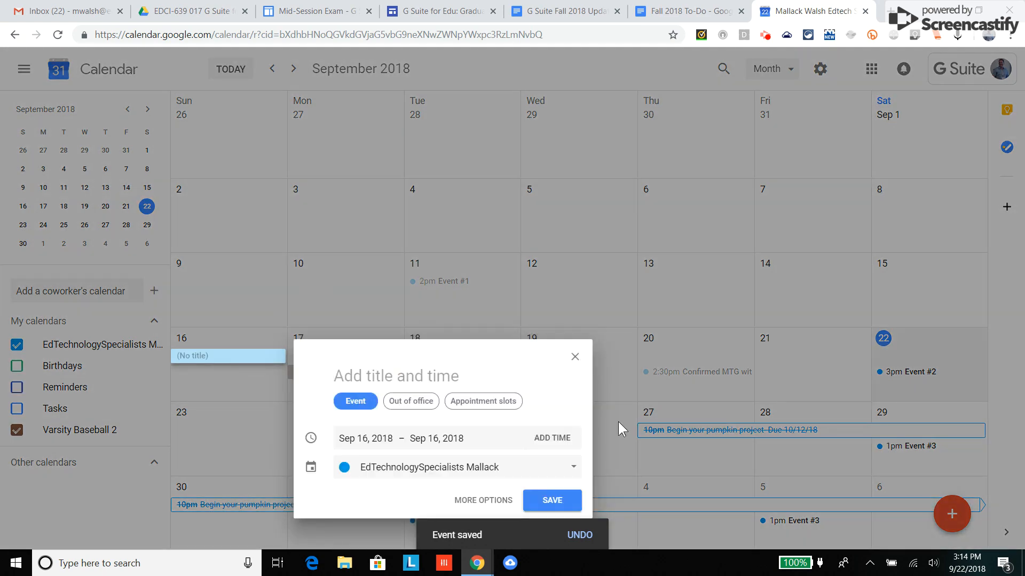
left_click(574, 356)
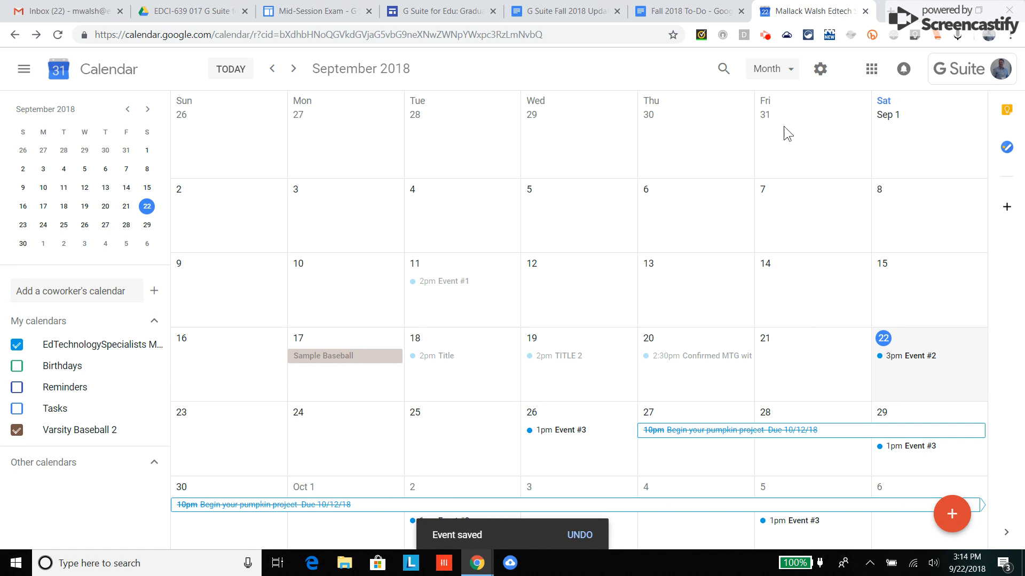
- Open the Varsity Baseball 2 calendar's settings and choose "Automatically add all invitations to this calendar" for auto-accepting invitations
left_click(821, 74)
left_click(845, 107)
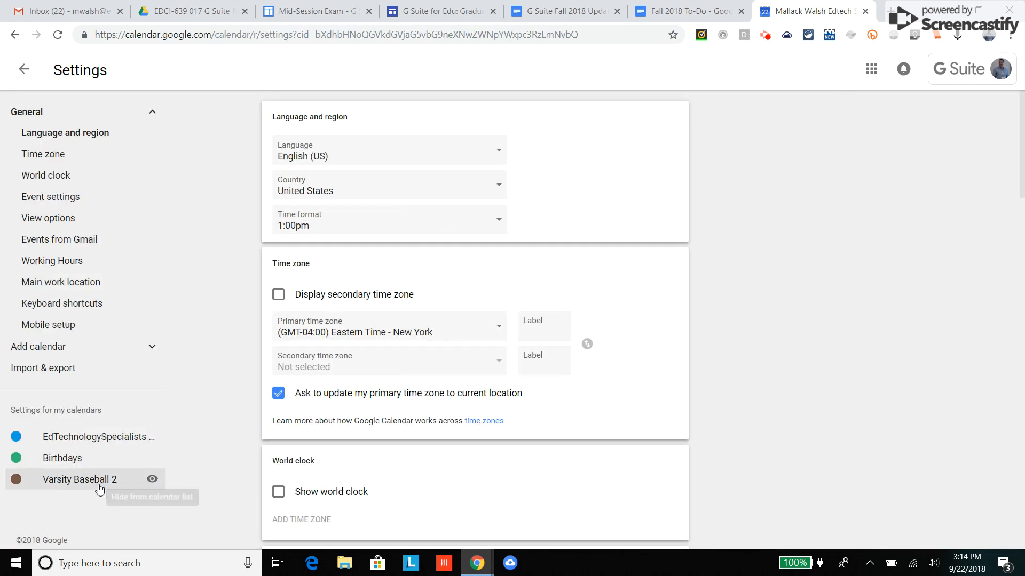
left_click(99, 483)
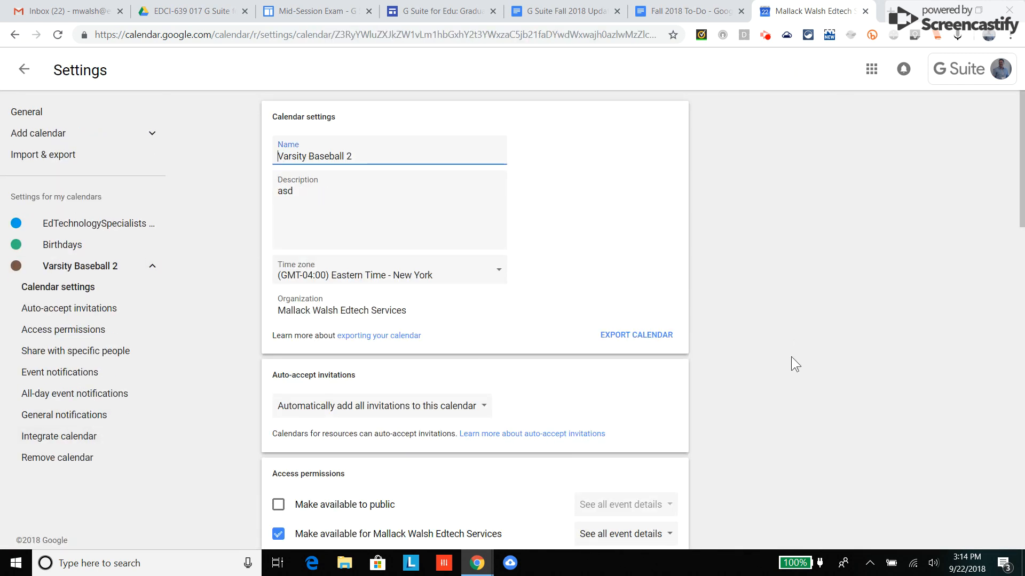
scroll(791, 356, "down", 1)
scroll(791, 356, "up", 1)
scroll(754, 380, "down", 5)
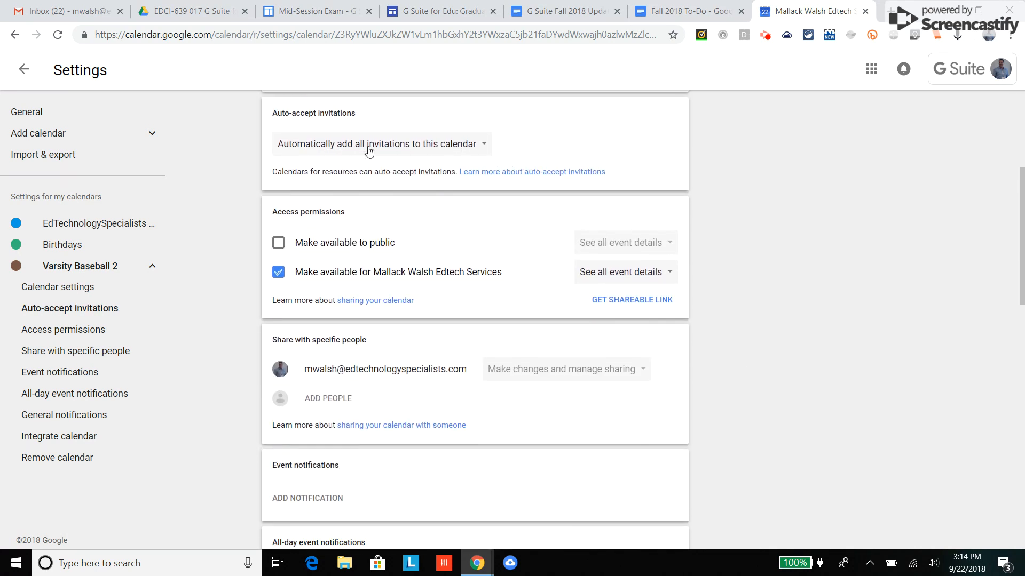
left_click(483, 149)
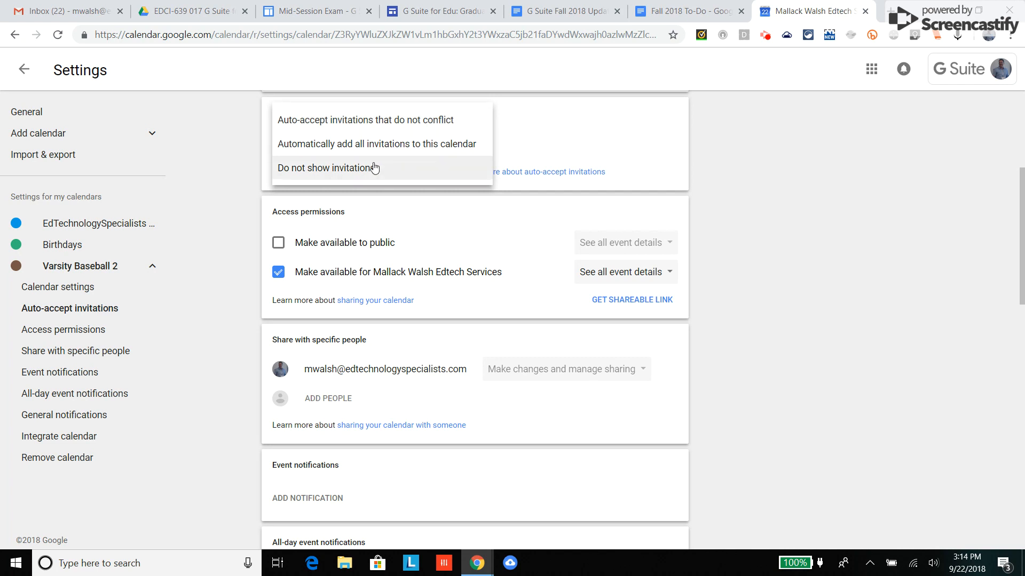
left_click(415, 150)
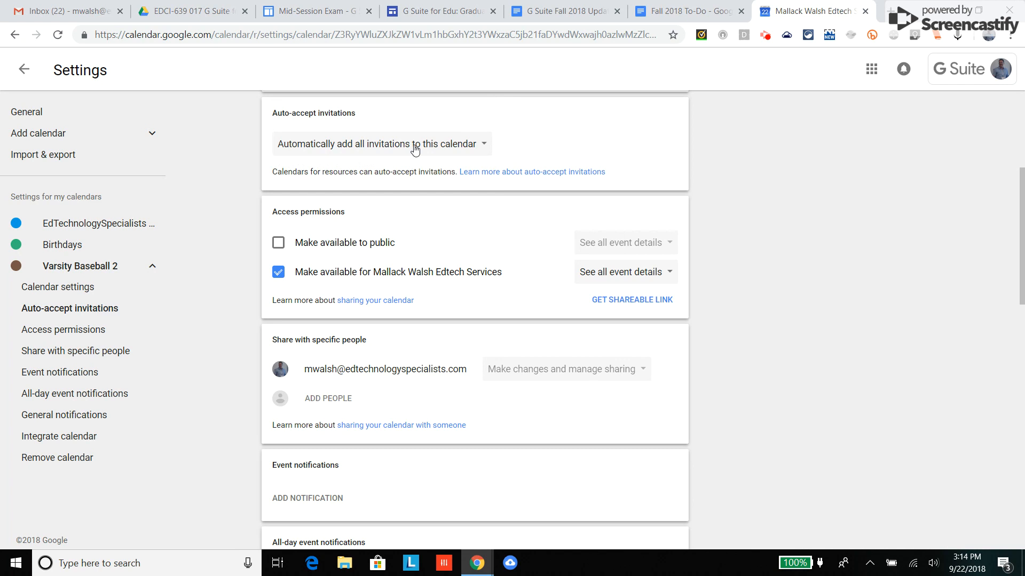
- Add an event notification of type Notification, set to 10 hours, to the Varsity Baseball 2 calendar
scroll(783, 312, "down", 1)
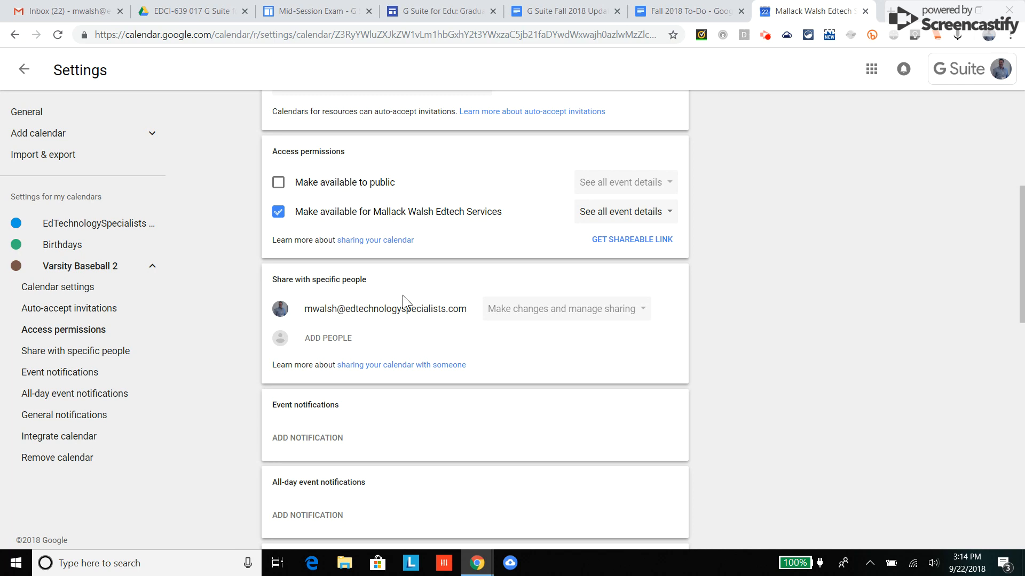
scroll(402, 296, "down", 4)
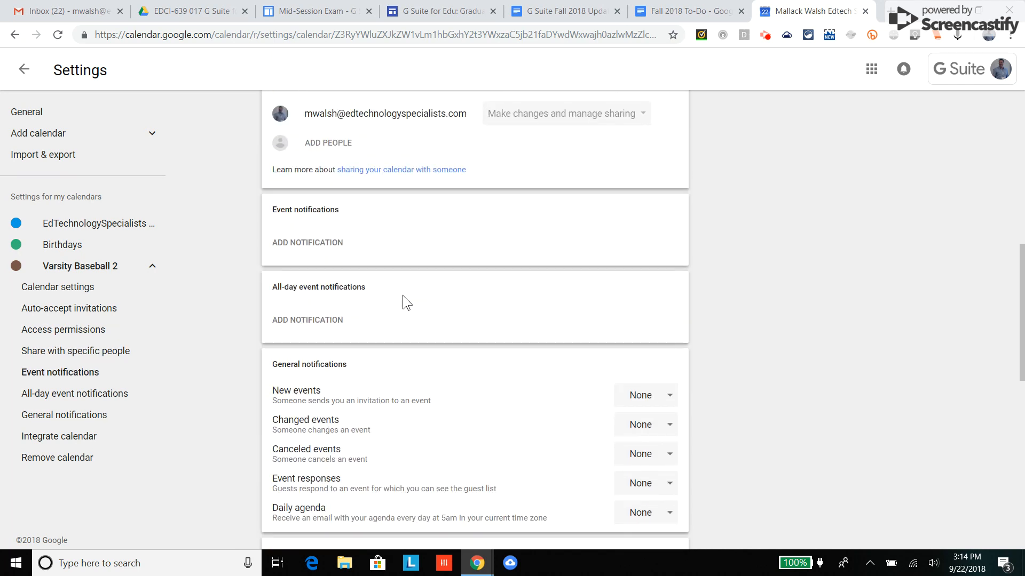
scroll(895, 270, "down", 1)
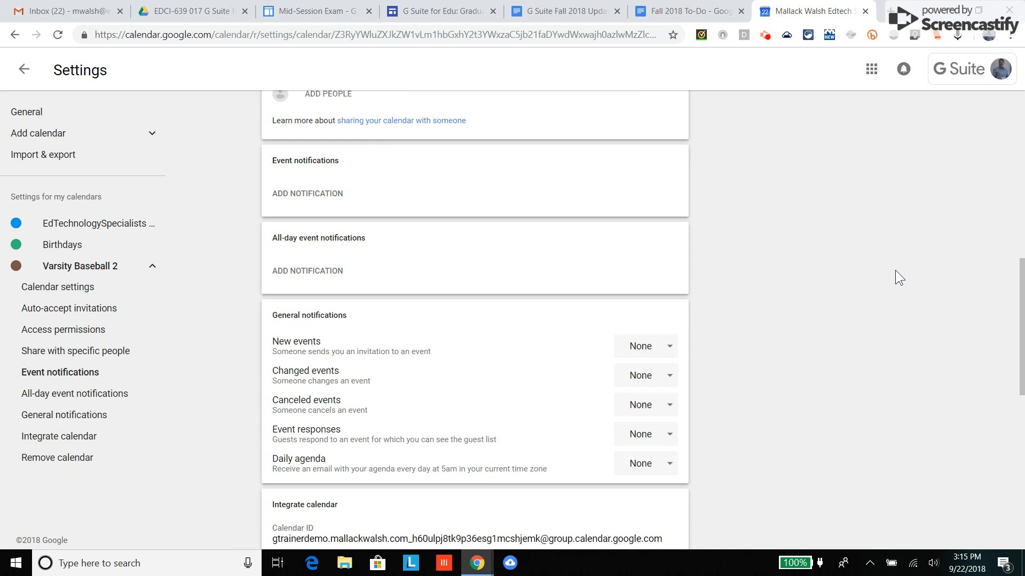
scroll(714, 235, "up", 1)
scroll(714, 235, "down", 1)
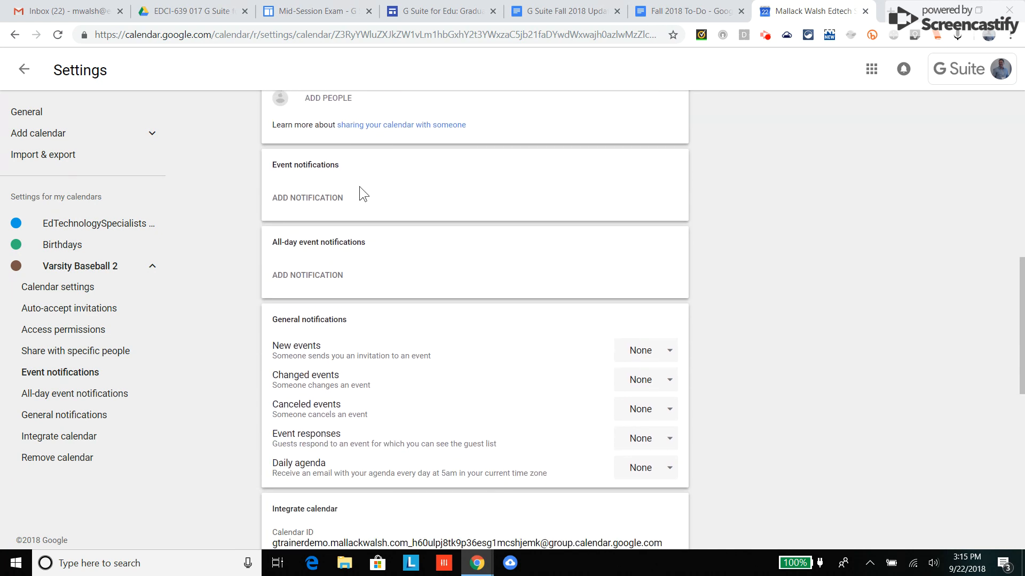
left_click(338, 198)
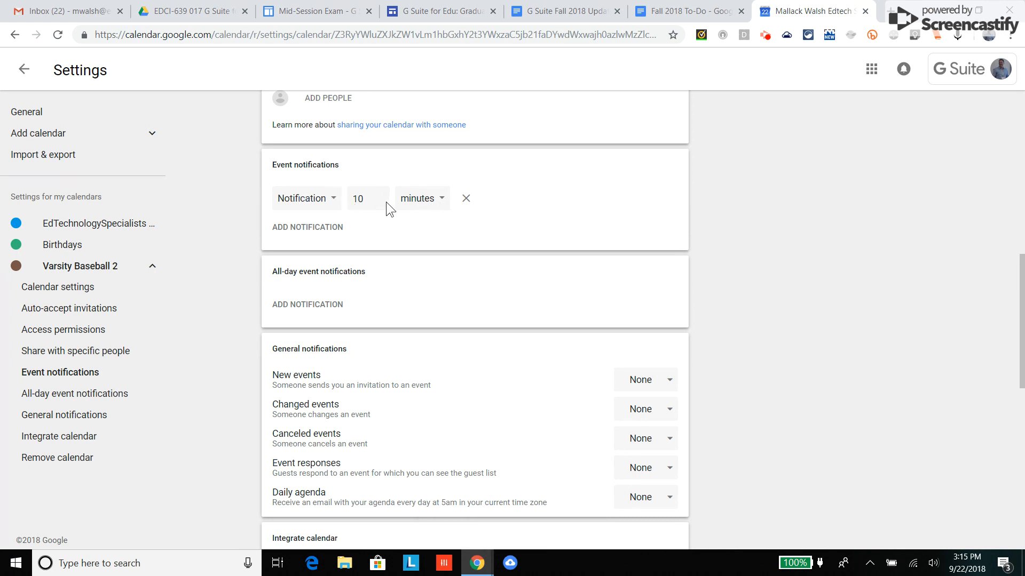
left_click(426, 200)
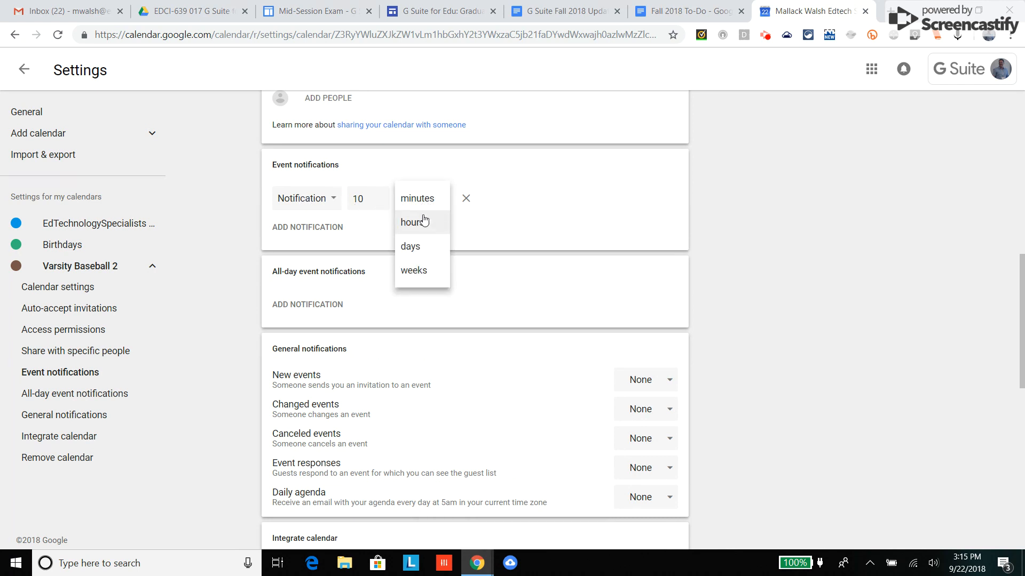
left_click(423, 223)
left_click(331, 200)
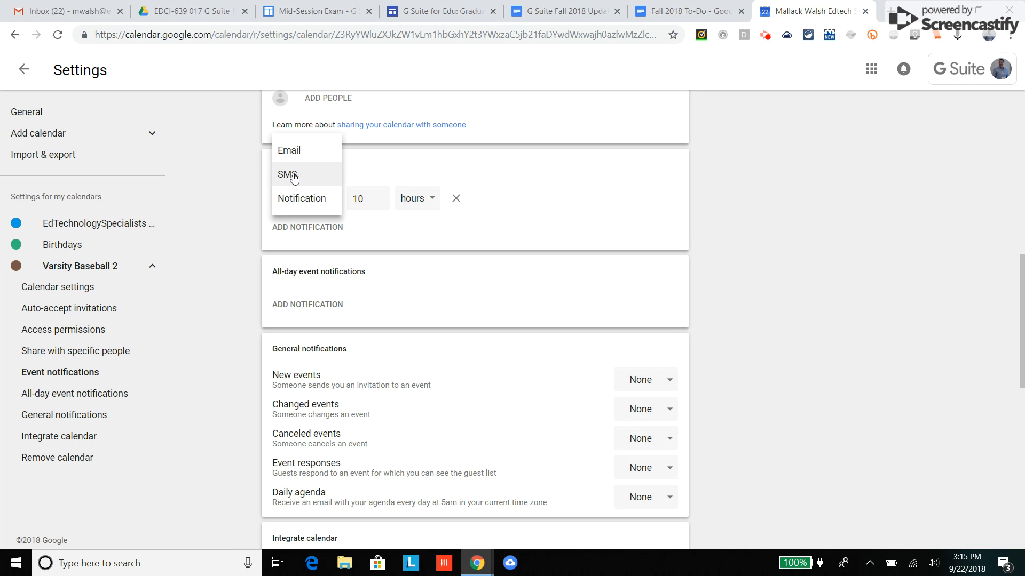
left_click(299, 206)
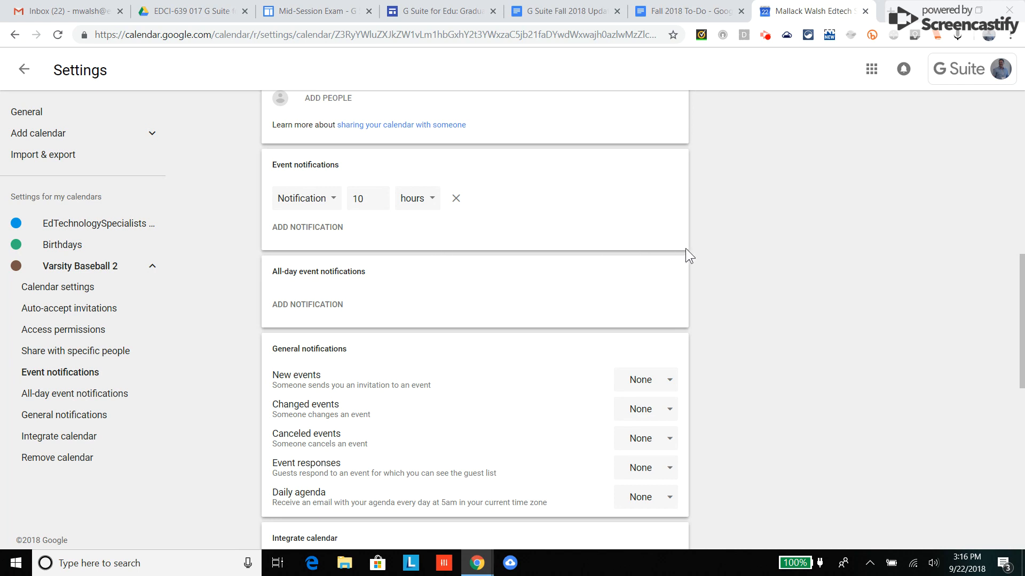
- Add an all-day event notification for 1 day before at 9:00am
scroll(685, 248, "down", 1)
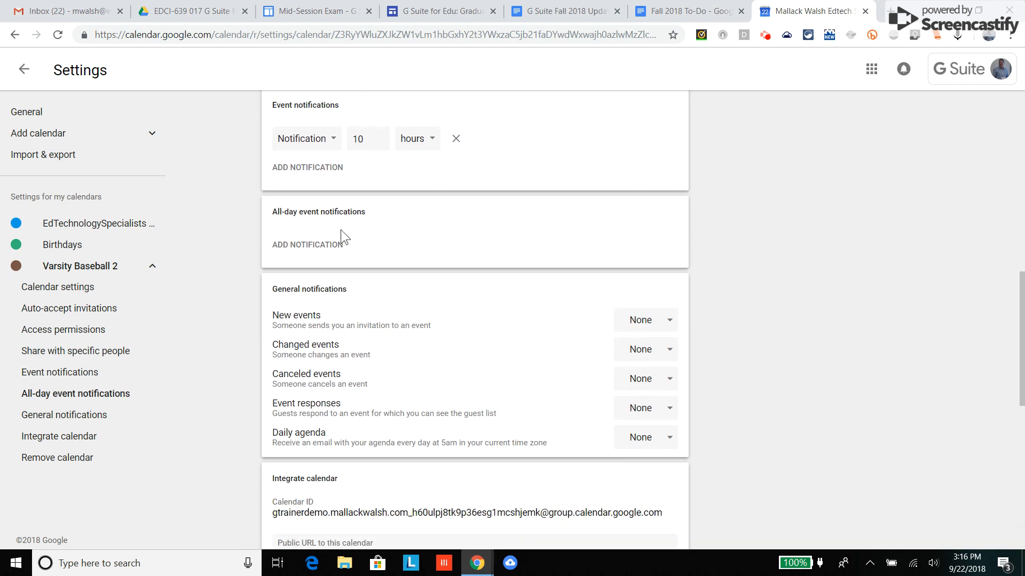
left_click(320, 250)
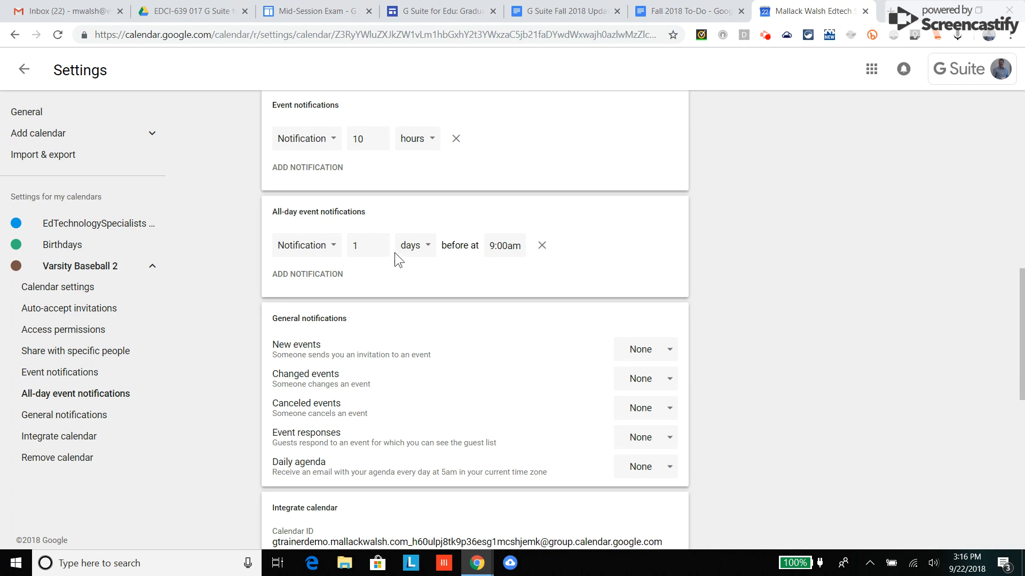
- Set the all-day event notification's time to 2:00pm and remove that notification from the Varsity Baseball 2 calendar
left_click(505, 245)
scroll(514, 311, "down", 2)
scroll(514, 309, "down", 3)
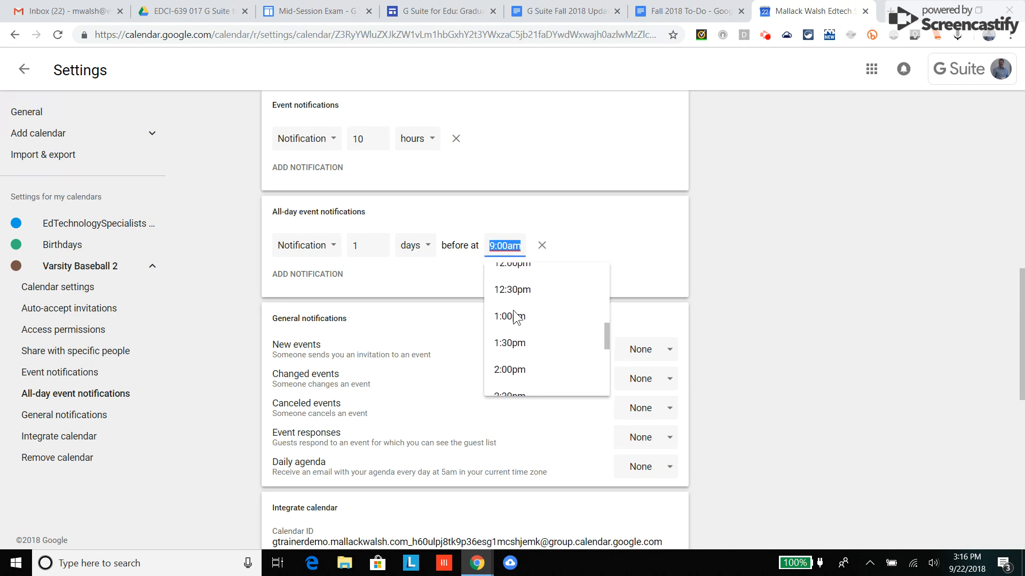
left_click(511, 370)
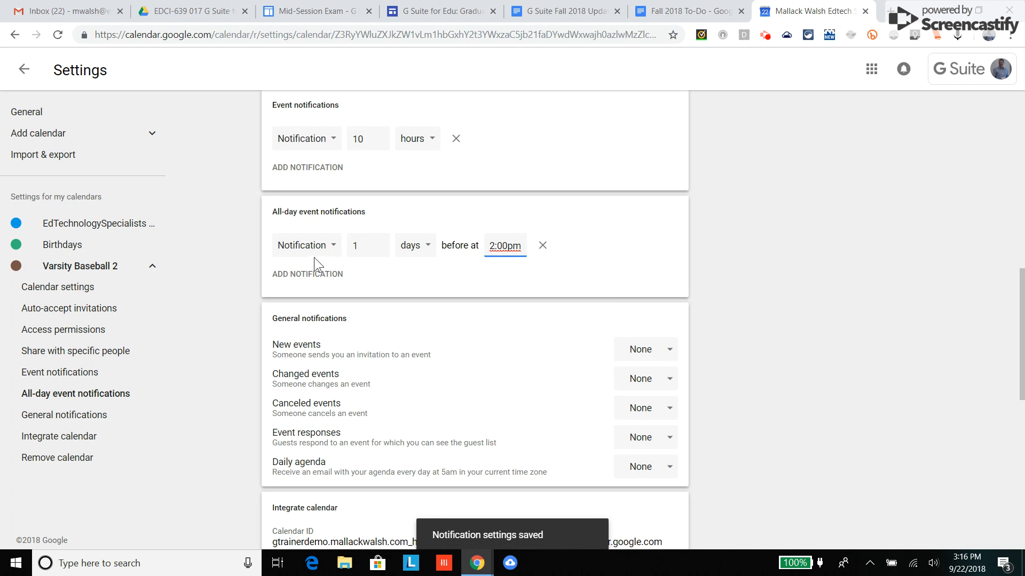
left_click(546, 249)
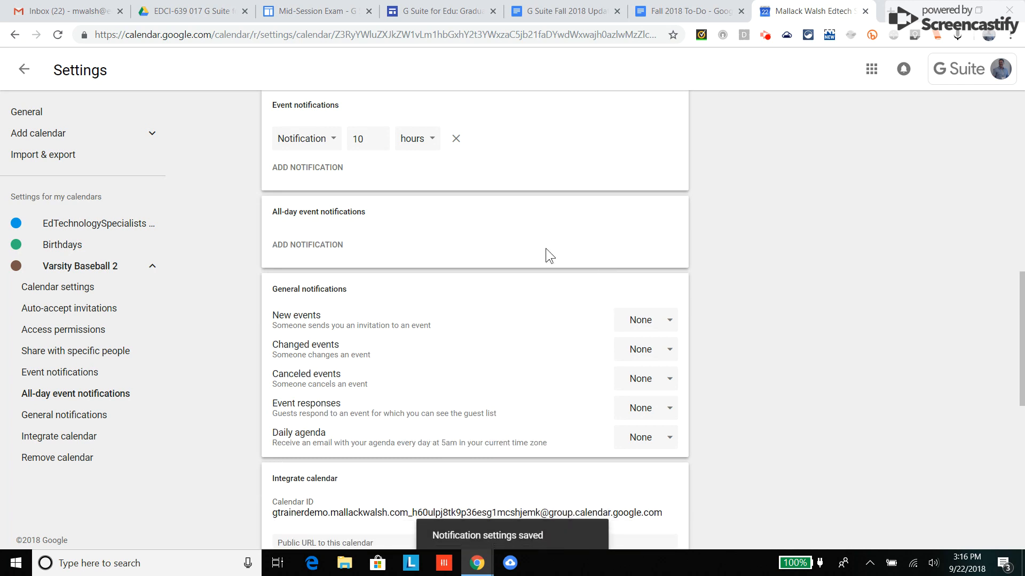
- Review the general notifications, calendar integration and calendar removal options for Varsity Baseball 2
scroll(731, 355, "down", 3)
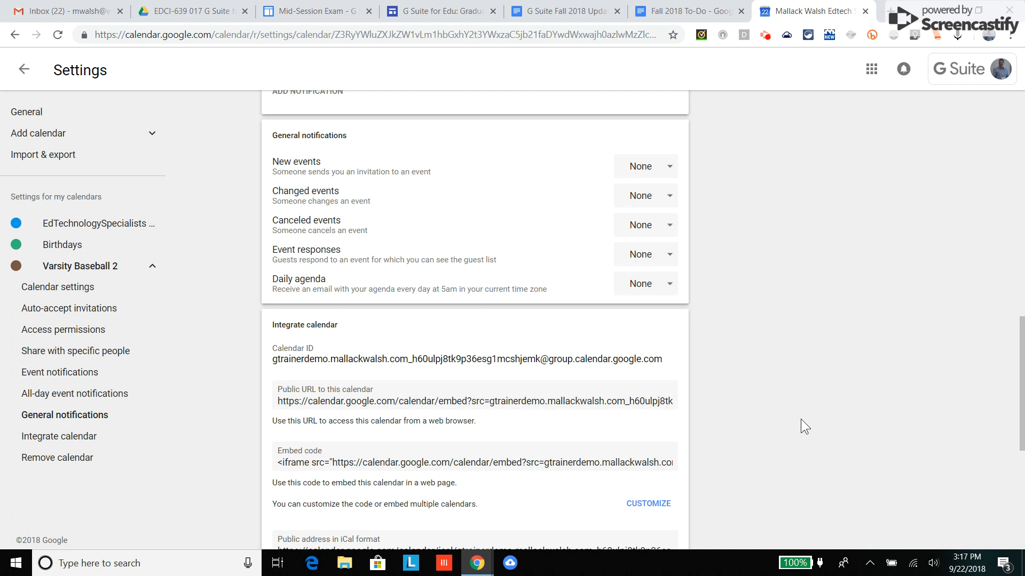
scroll(801, 418, "down", 4)
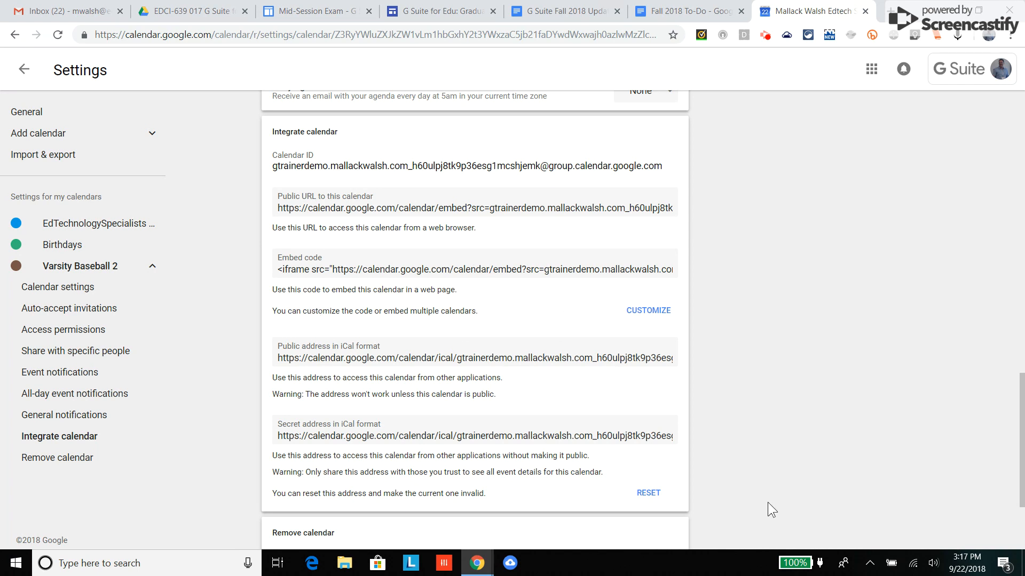
scroll(755, 450, "down", 3)
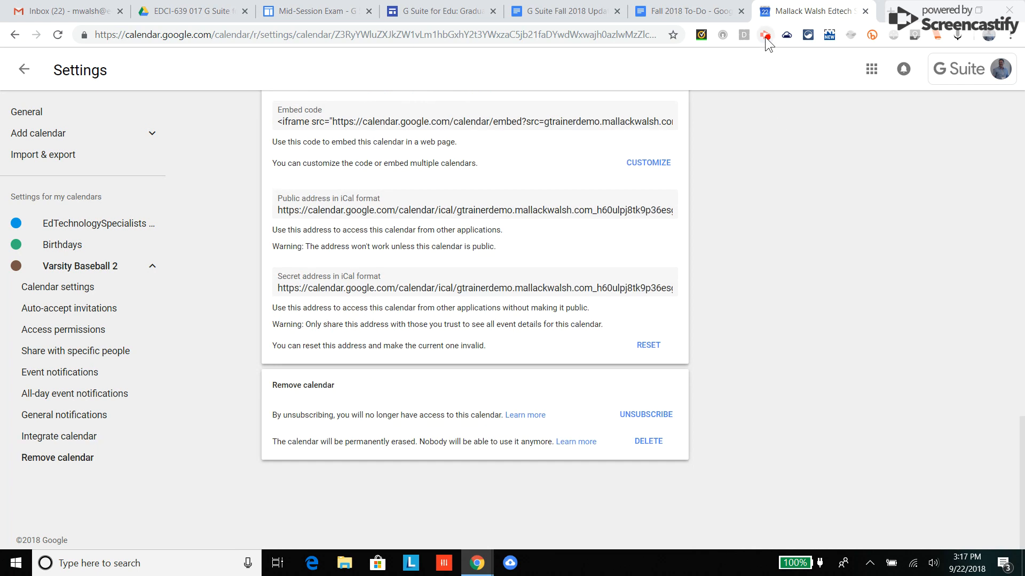
left_click(767, 41)
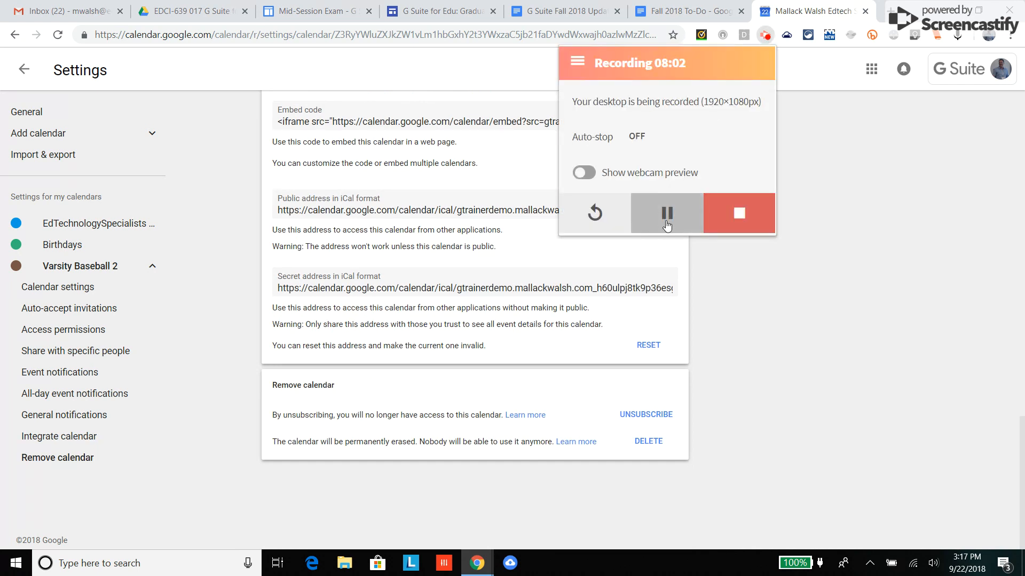
left_click(826, 365)
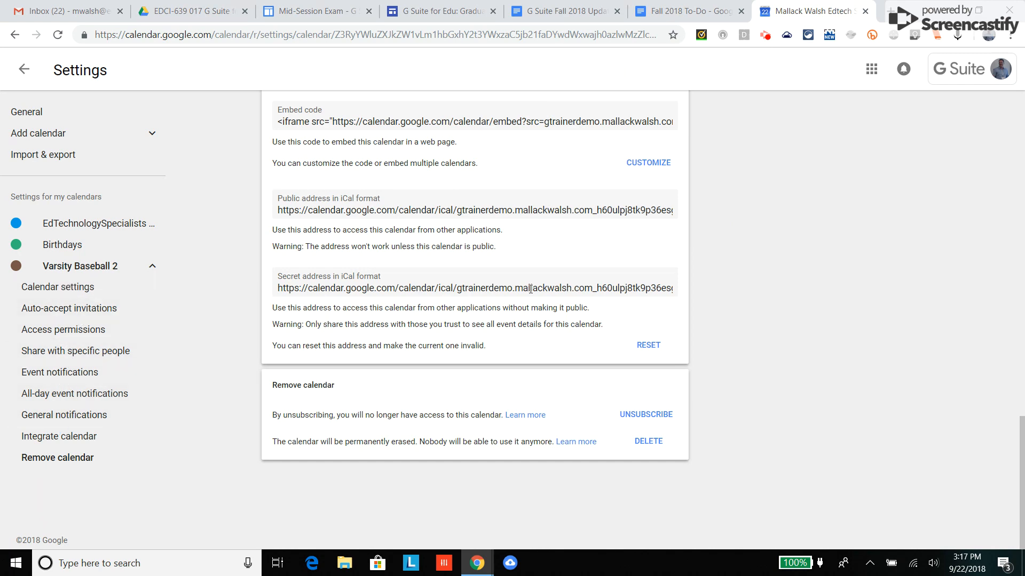
- Return to the beginning of the Varsity Baseball 2 settings and collapse that calendar's list of settings sections
scroll(530, 289, "up", 10)
scroll(530, 290, "up", 10)
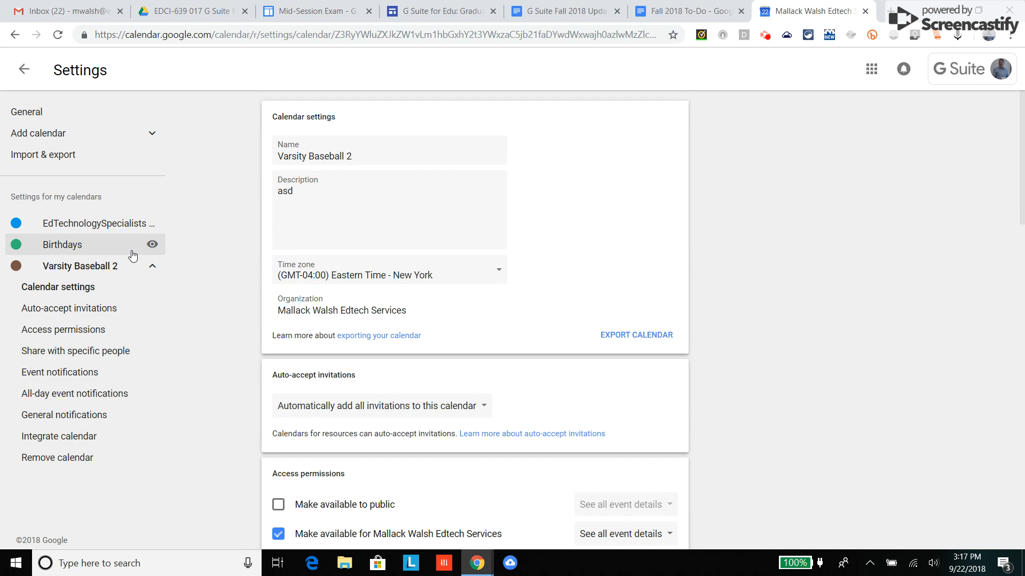
left_click(111, 273)
left_click(111, 273)
left_click(111, 274)
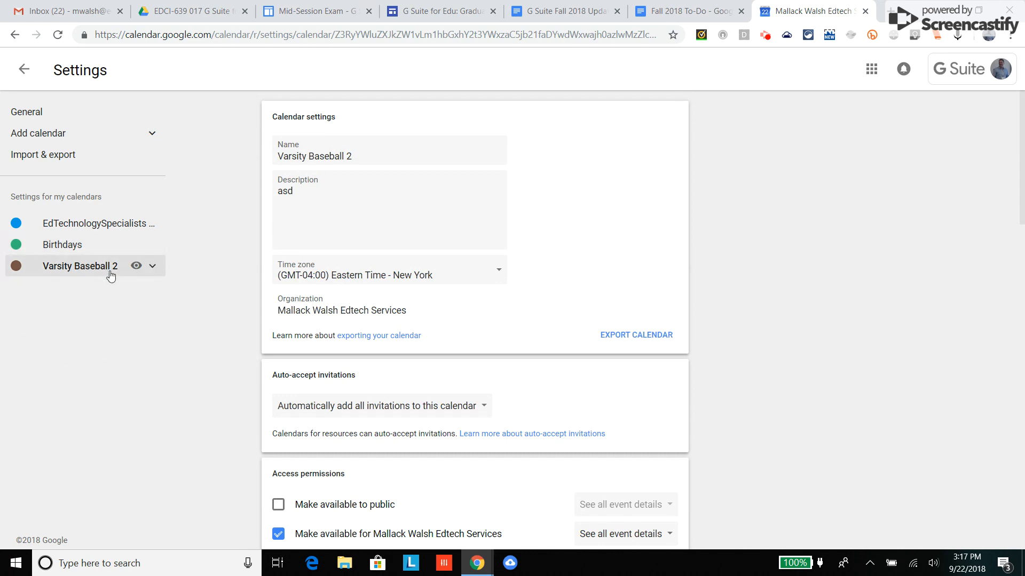
left_click(762, 41)
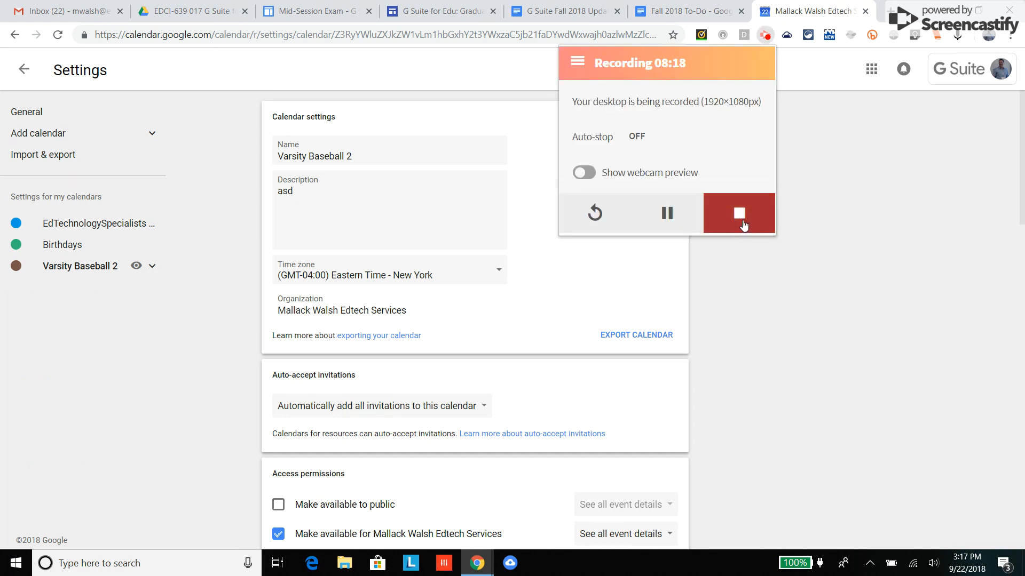